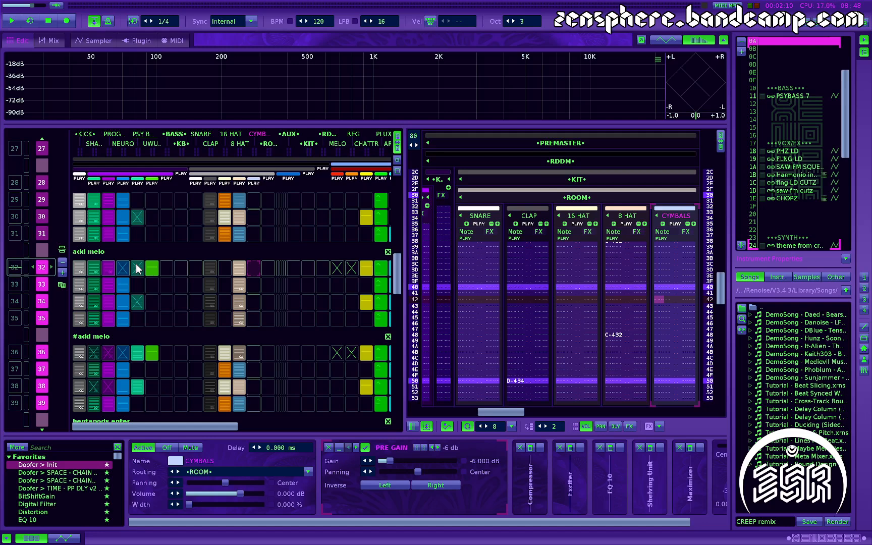
# Step: Select the "add melo" and "#add melo" sections together in the pattern sequence
pyautogui.press('space')
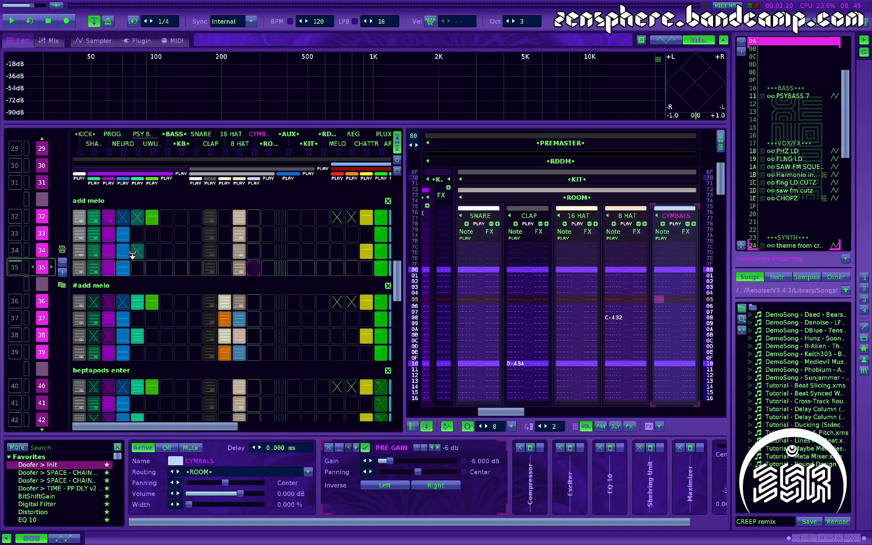
pyautogui.click(28, 211)
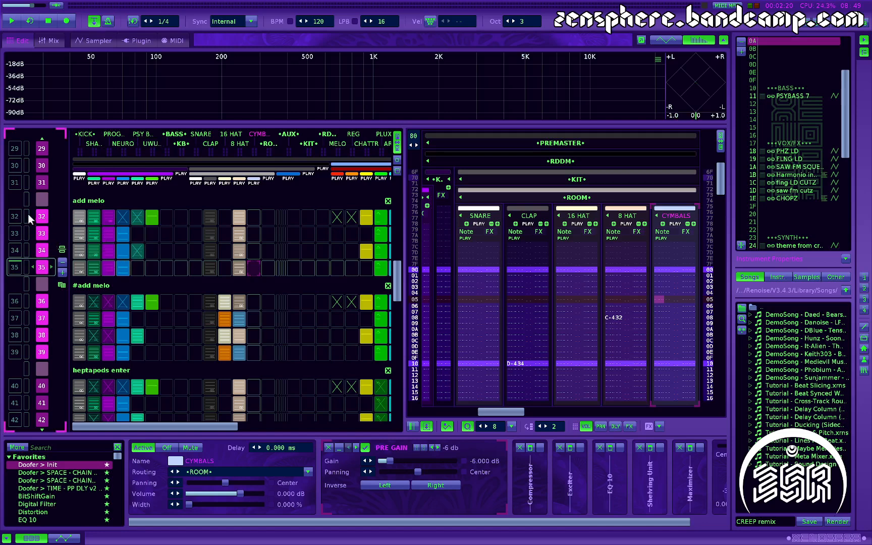
pyautogui.click(44, 198)
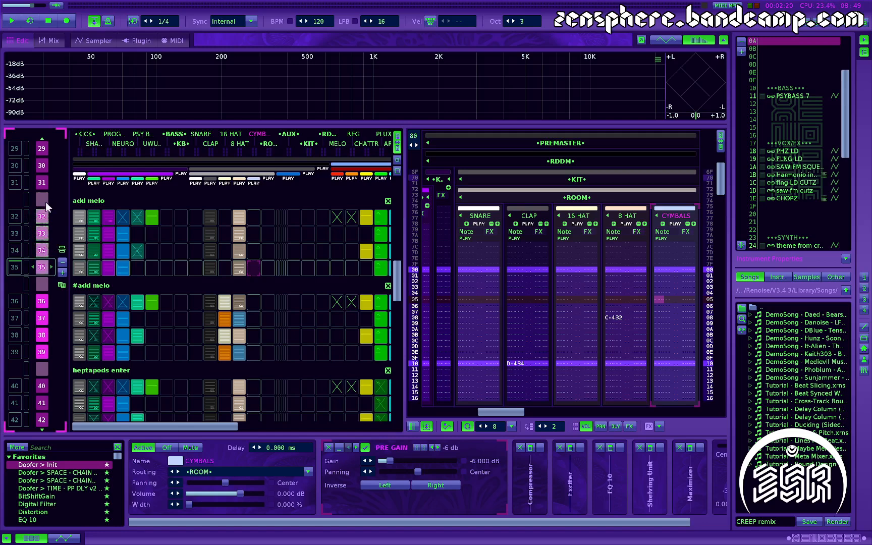
pyautogui.click(41, 283)
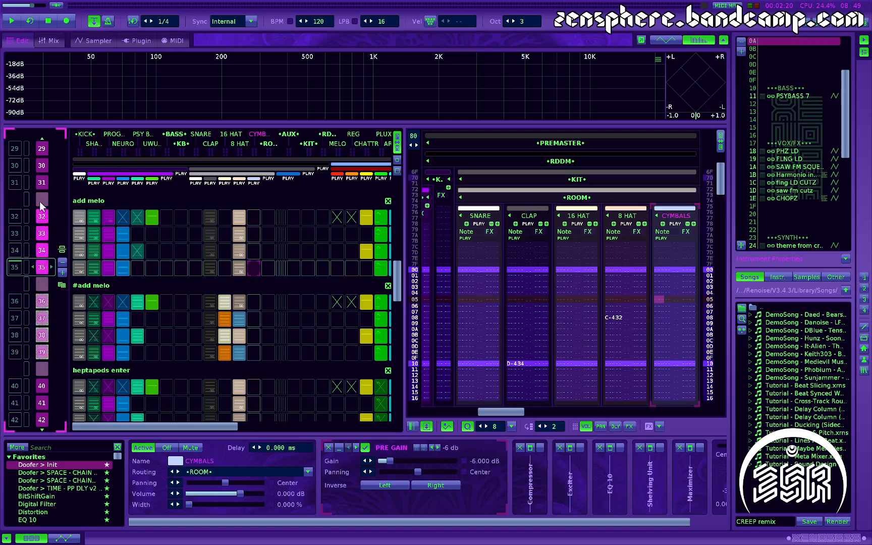
pyautogui.click(39, 202)
pyautogui.click(43, 285)
pyautogui.click(41, 198)
pyautogui.keyDown('shift'); pyautogui.click(43, 286); pyautogui.keyUp('shift')
# Step: Render the selection in sequence to disk offline as CREEP remix and close the render dialog
pyautogui.press('super+shift+r')
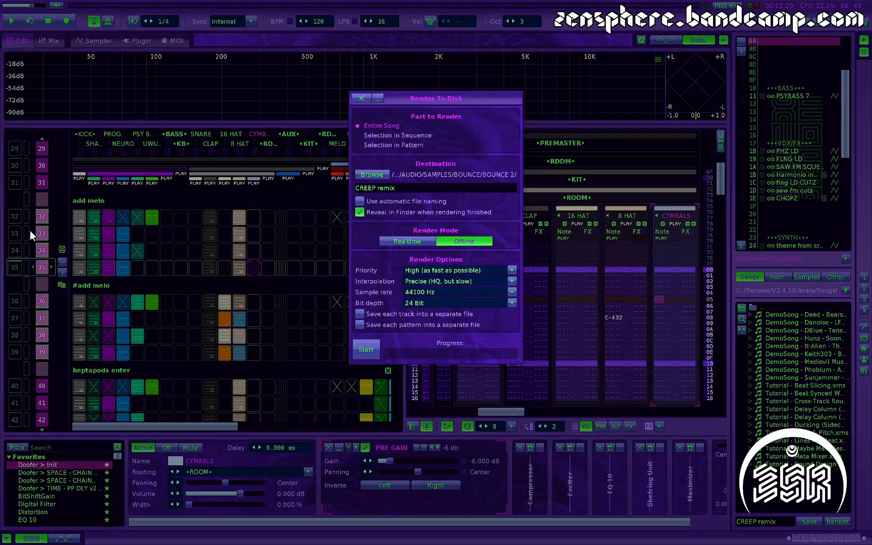
pyautogui.click(359, 135)
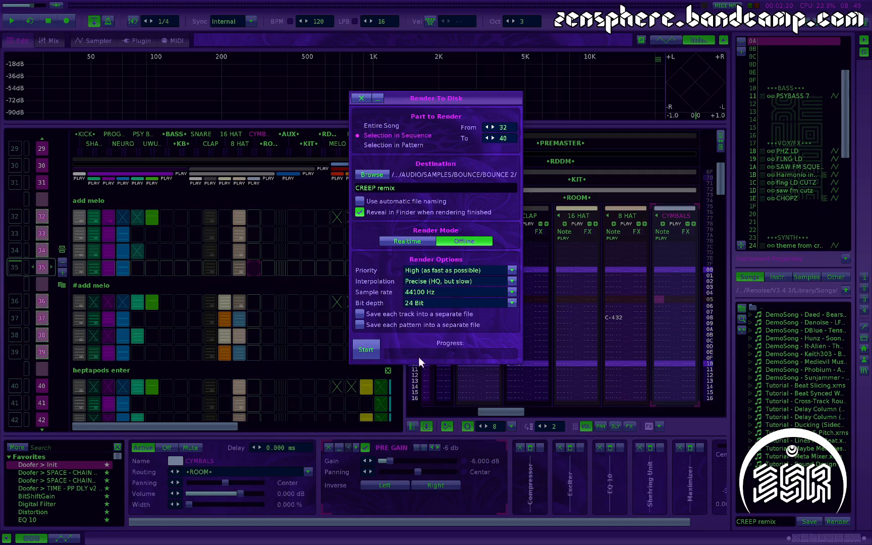
pyautogui.click(367, 349)
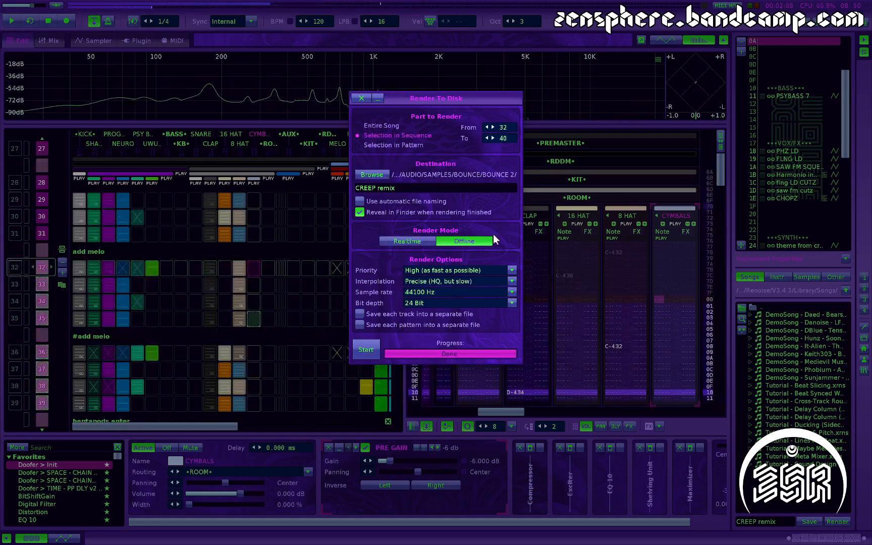
pyautogui.click(359, 99)
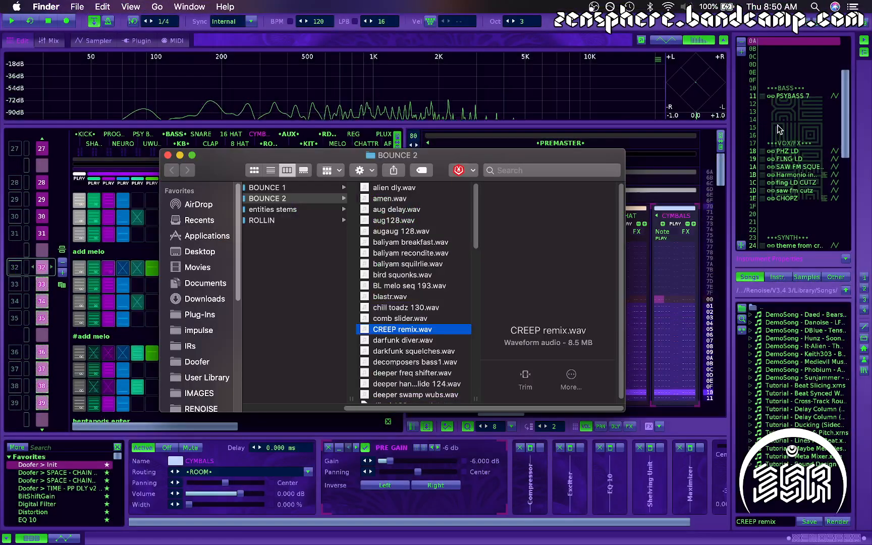
# Step: Load CREEP remix.wav from the BOUNCE 2 folder into the empty instrument slot 0C and close the Finder window
pyautogui.click(795, 63)
pyautogui.click(783, 58)
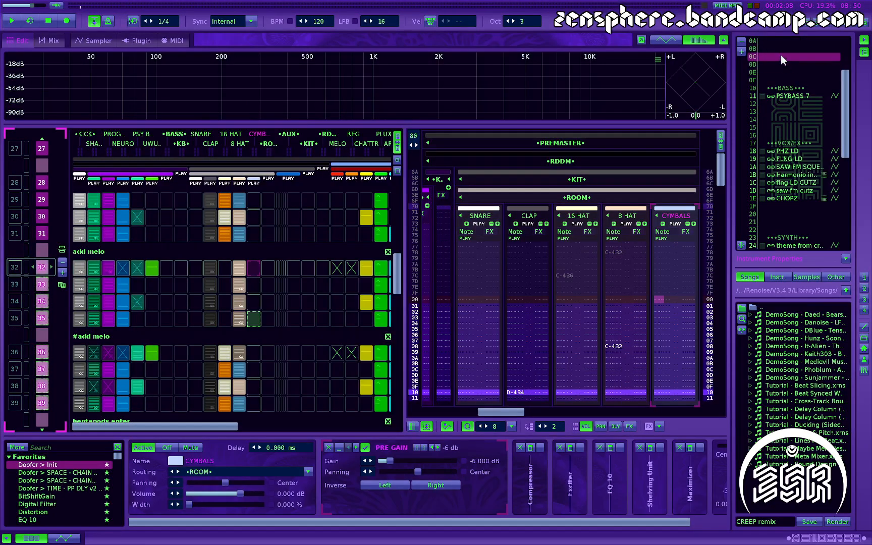
pyautogui.press('super+Tab')
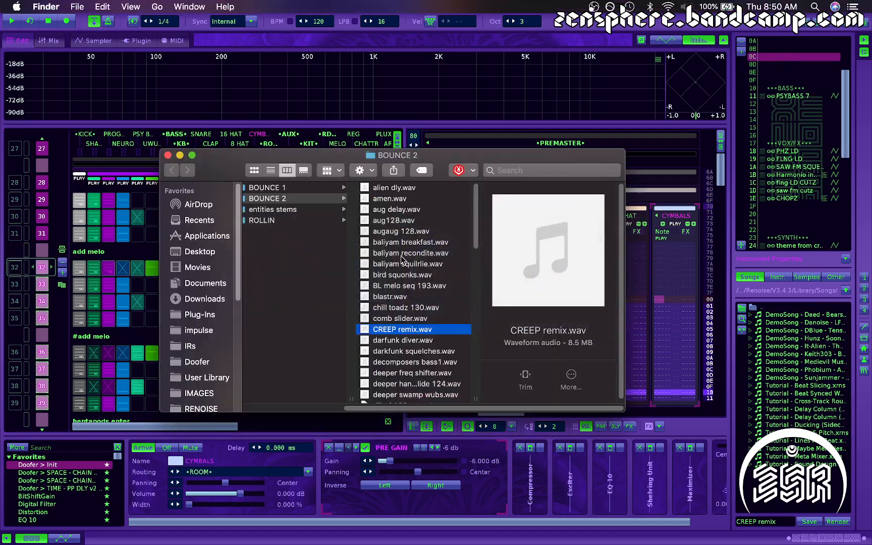
pyautogui.moveTo(398, 328); pyautogui.dragTo(803, 58)
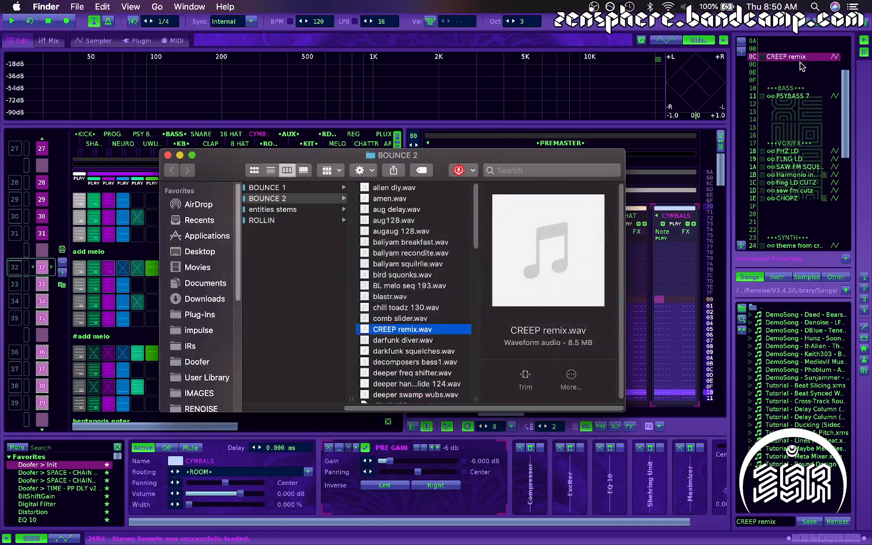
pyautogui.click(168, 155)
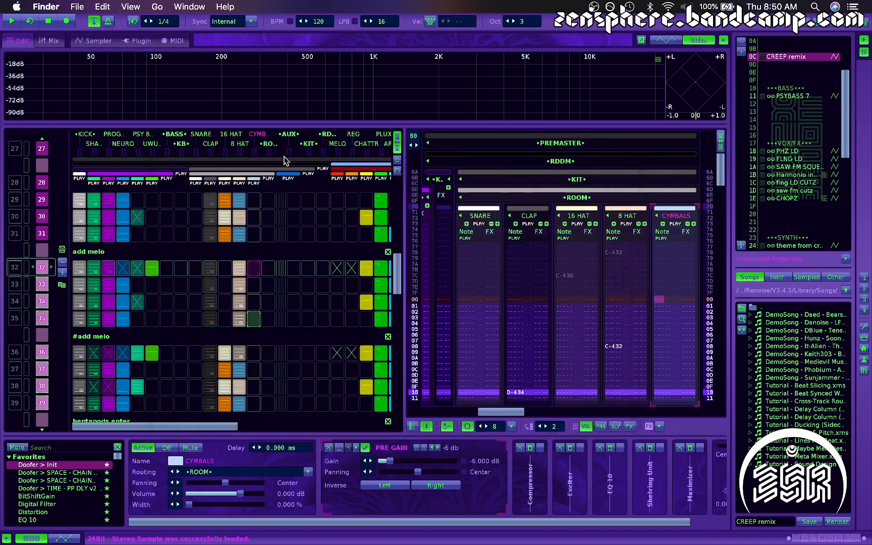
# Step: Open the CREEP remix instrument's sample in the waveform editor and inspect the waveform up close
pyautogui.click(786, 59)
pyautogui.doubleClick(786, 59)
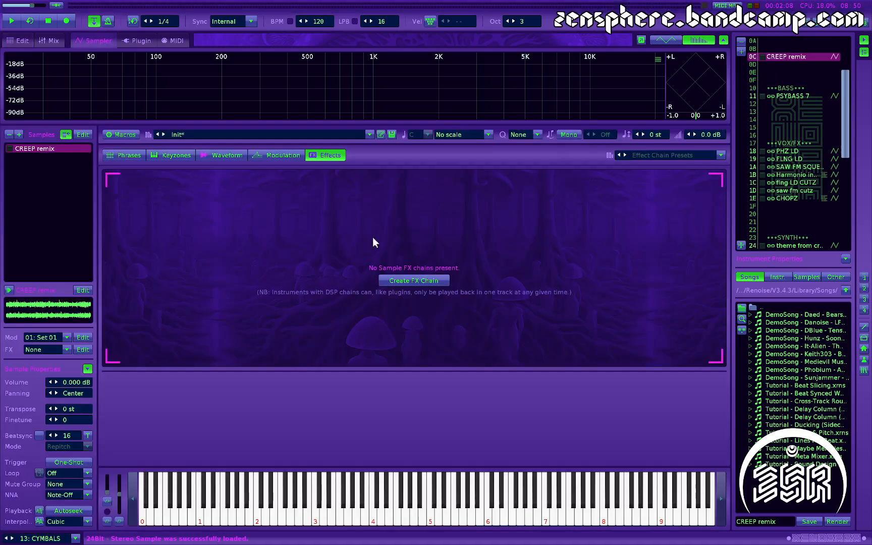
pyautogui.click(239, 159)
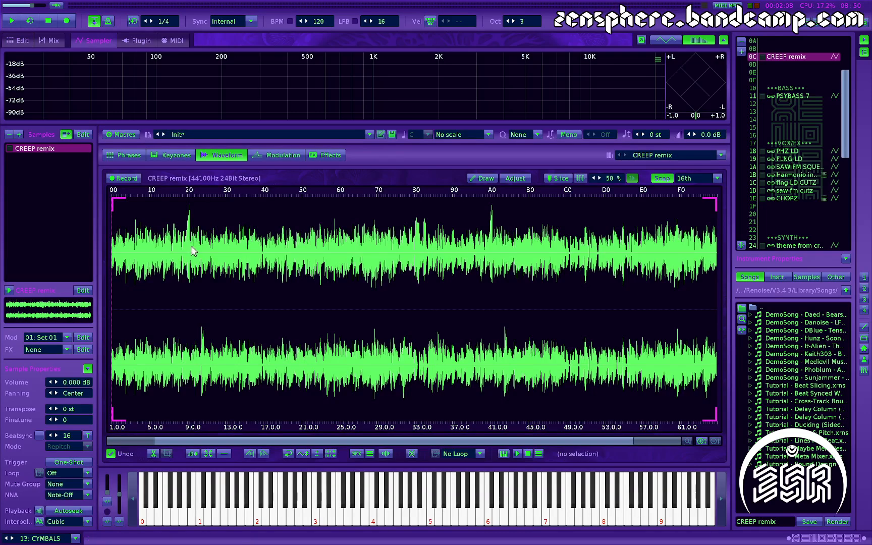
pyautogui.scroll(5, 192, 250)
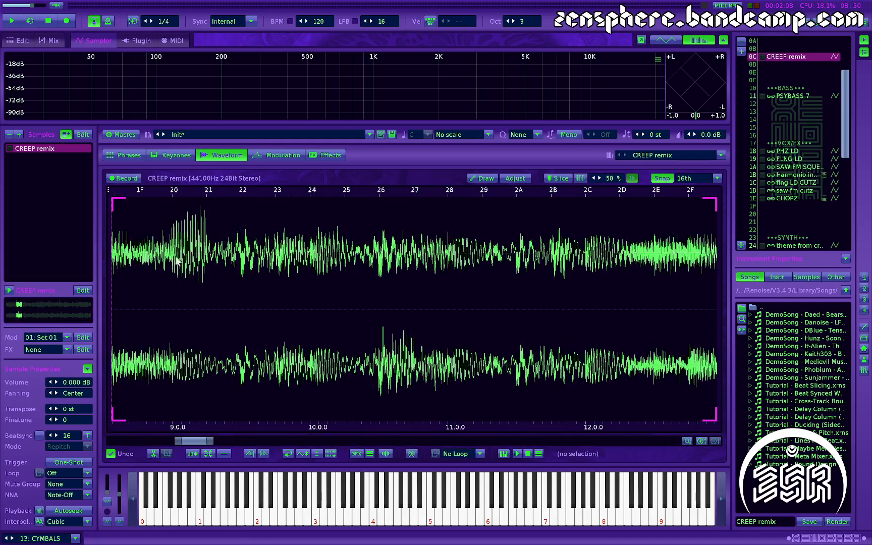
pyautogui.scroll(-5, 172, 262)
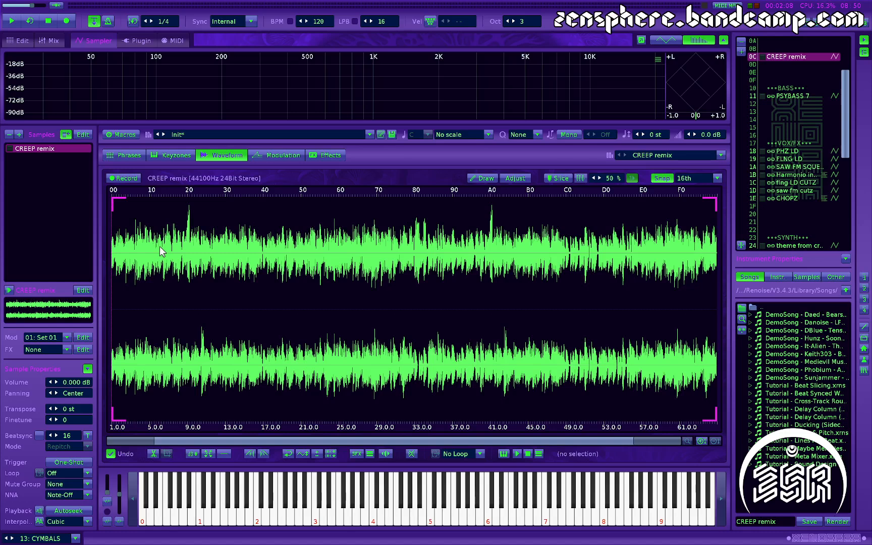
# Step: Chop the CREEP remix sample into 32 slices
pyautogui.hotkey('ctrl', 'shift', 'c')
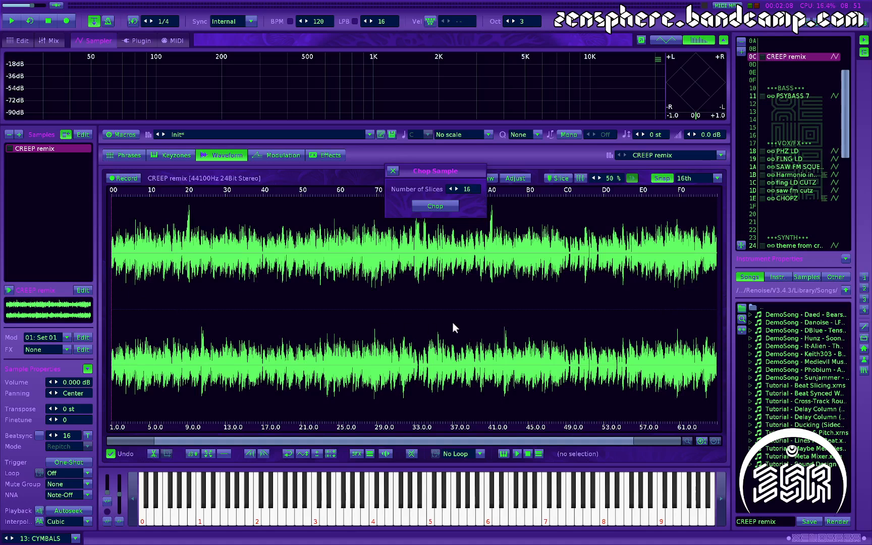
pyautogui.doubleClick(469, 190)
pyautogui.write('64')
pyautogui.press('BackSpace')
pyautogui.press('BackSpace')
pyautogui.write('32')
pyautogui.click(428, 210)
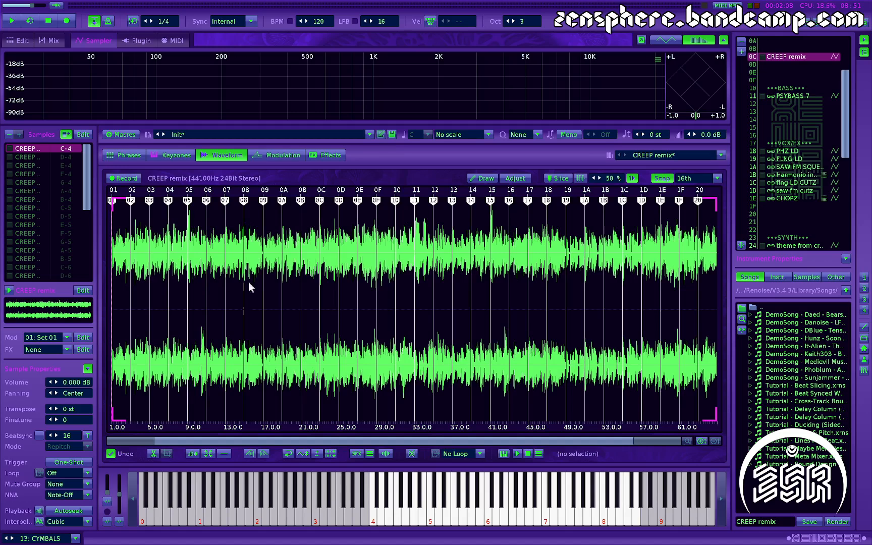
# Step: Destructively render the slices into separate samples and delete the original full-length sample
pyautogui.rightClick(278, 271)
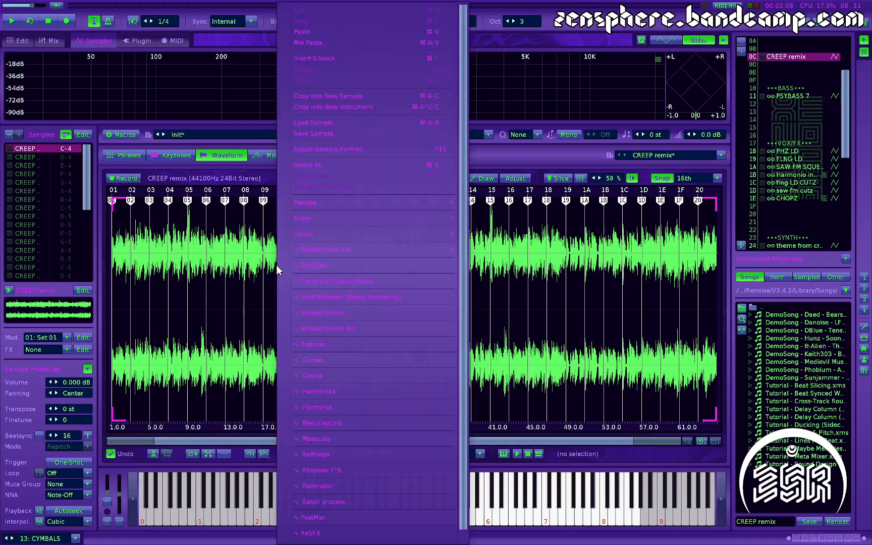
pyautogui.moveTo(316, 221)
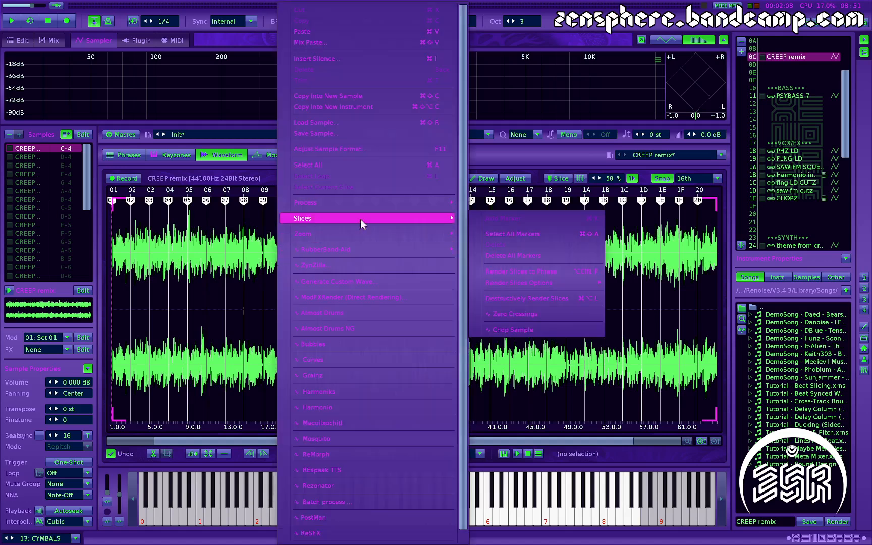
pyautogui.click(559, 300)
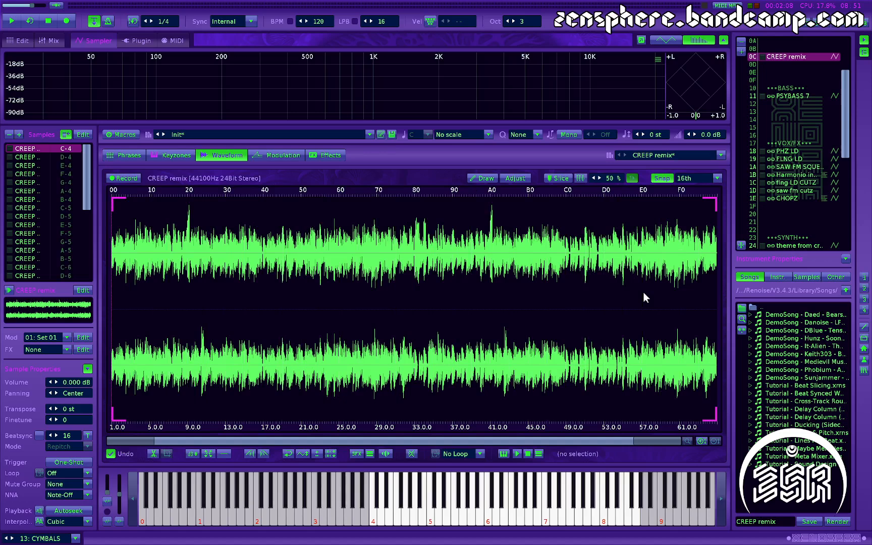
pyautogui.click(9, 135)
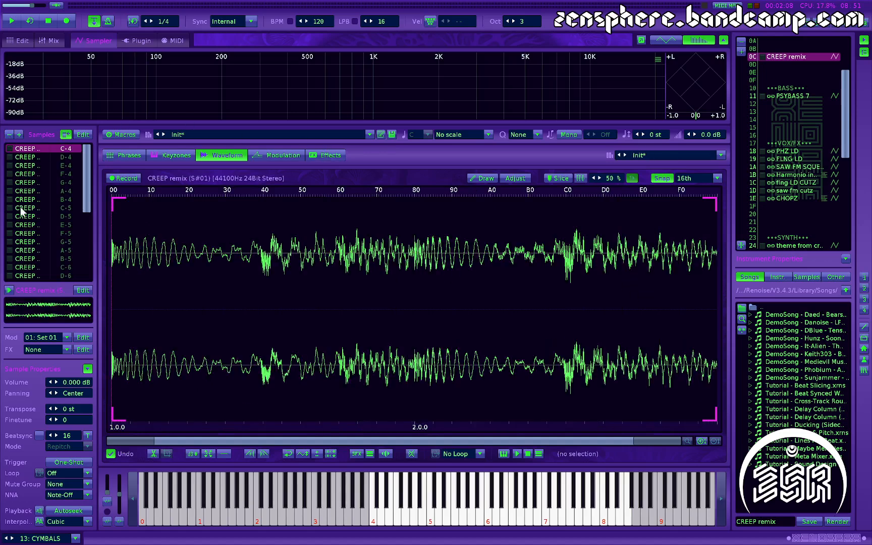
# Step: Look through the list of rendered slices and audition them by playing various notes
pyautogui.scroll(-5, 28, 202)
pyautogui.scroll(2, 27, 203)
pyautogui.scroll(9, 28, 206)
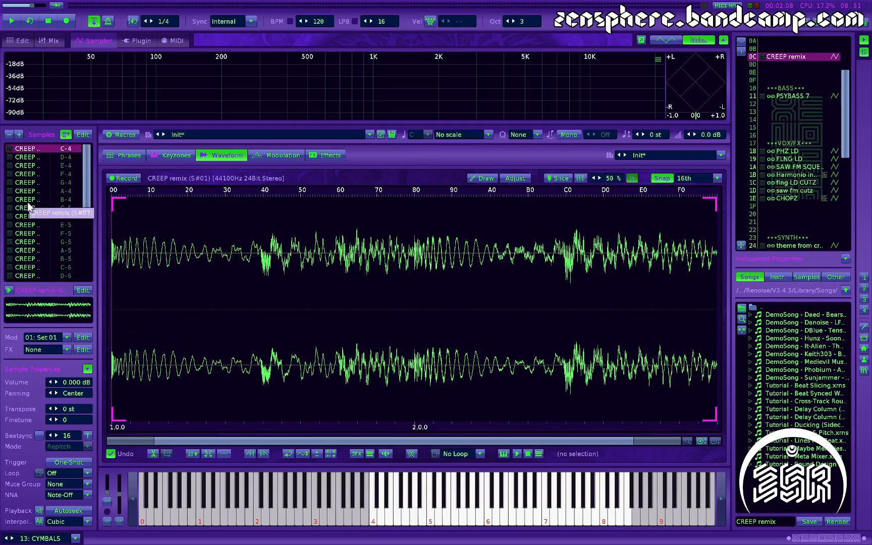
pyautogui.press('b')
pyautogui.press('u')
pyautogui.press('u')
pyautogui.press('o')
pyautogui.press('r')
pyautogui.press('r')
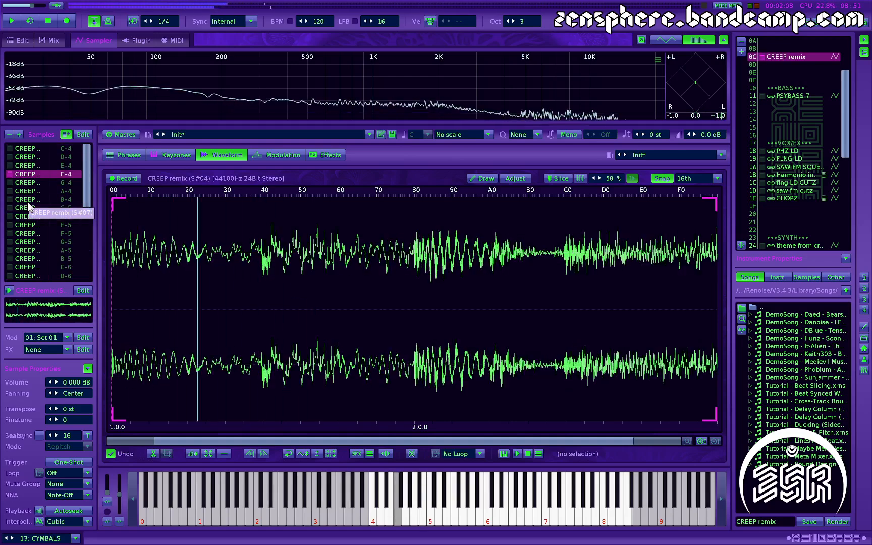
pyautogui.press('q')
pyautogui.press('o')
pyautogui.press('p')
pyautogui.press('i')
pyautogui.press('e')
pyautogui.press('r')
pyautogui.press('u')
pyautogui.press('t')
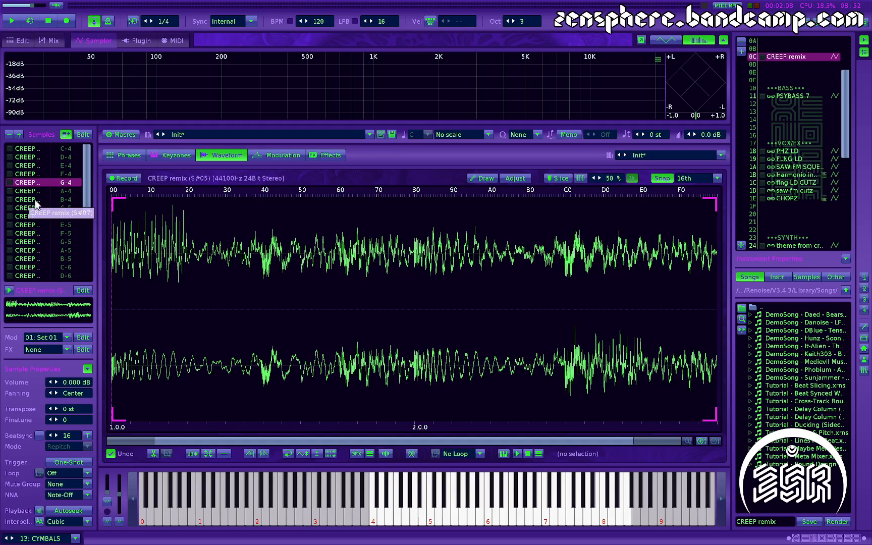
pyautogui.press('q')
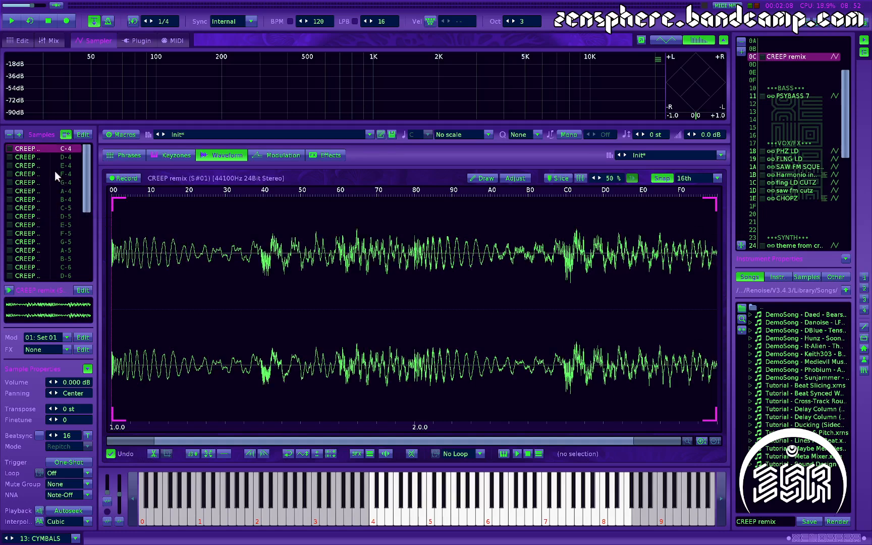
# Step: Layer all slices across the full keyzone range and set their overlap mode to Random
pyautogui.click(179, 154)
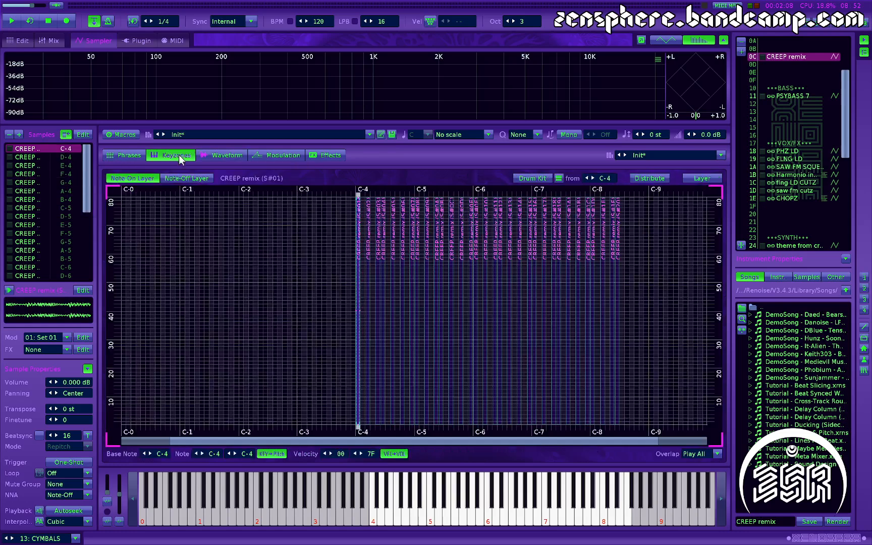
pyautogui.click(712, 181)
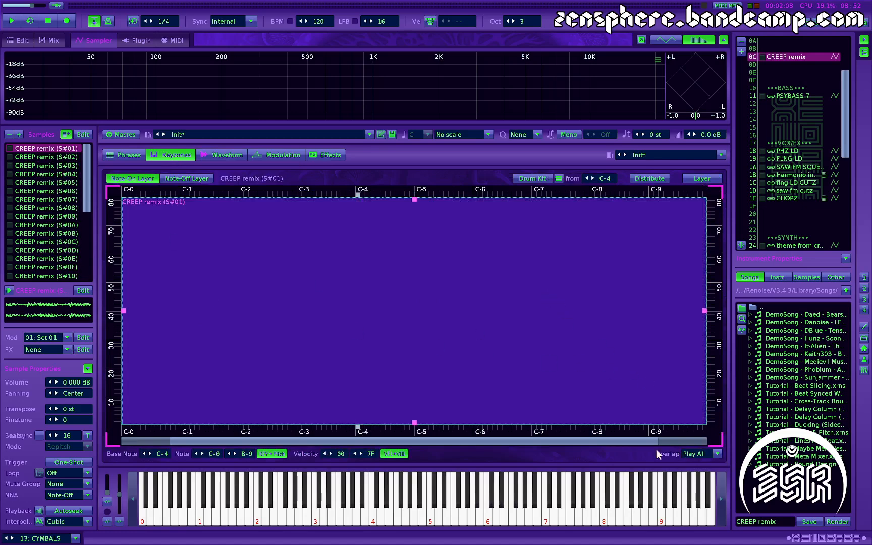
pyautogui.click(694, 453)
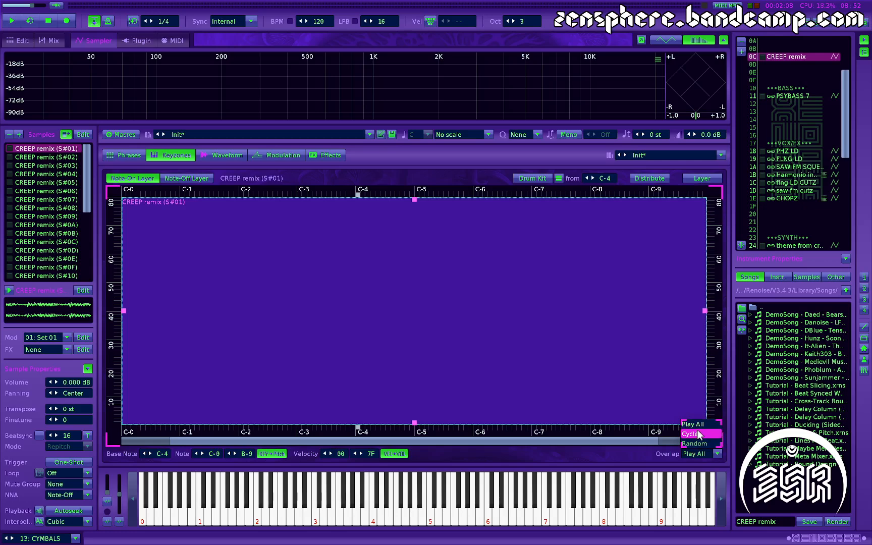
pyautogui.click(701, 443)
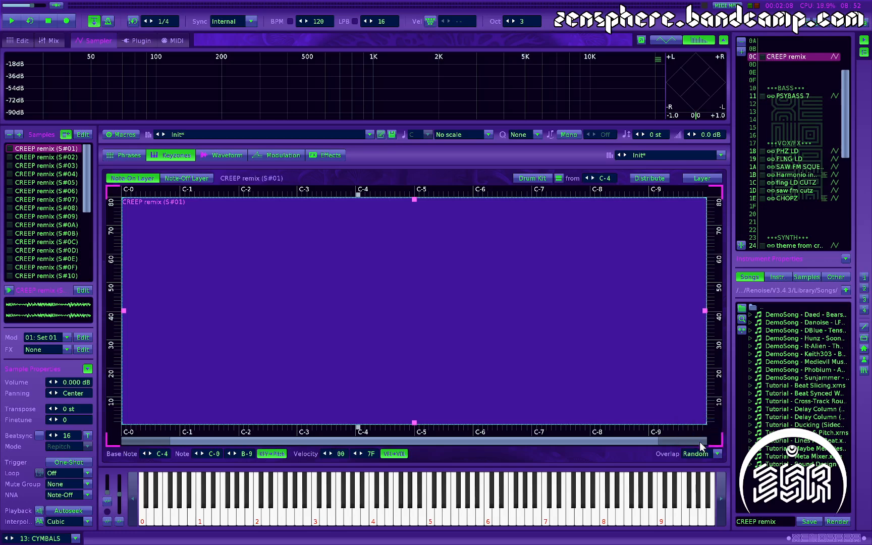
# Step: Return to the waveform view and audition the random slice playback by repeating the C-4 note
pyautogui.click(233, 157)
pyautogui.press('q')
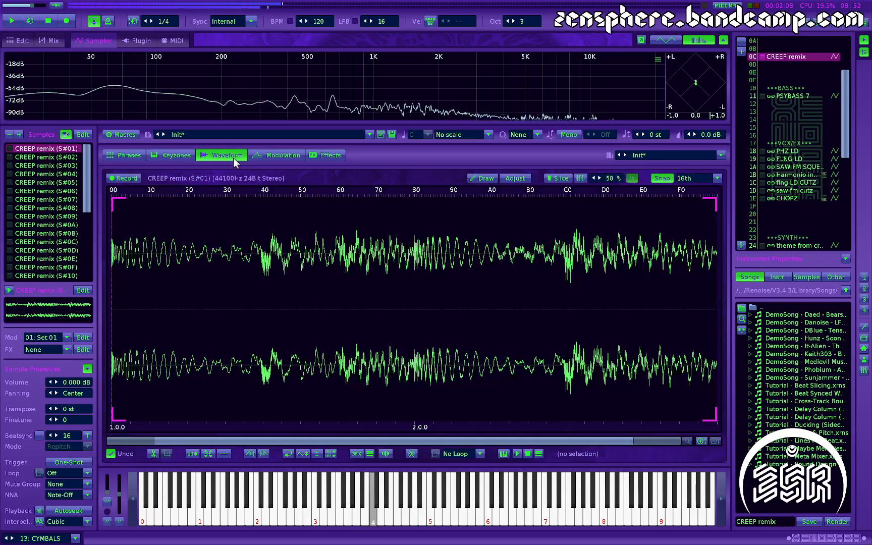
pyautogui.press('q')
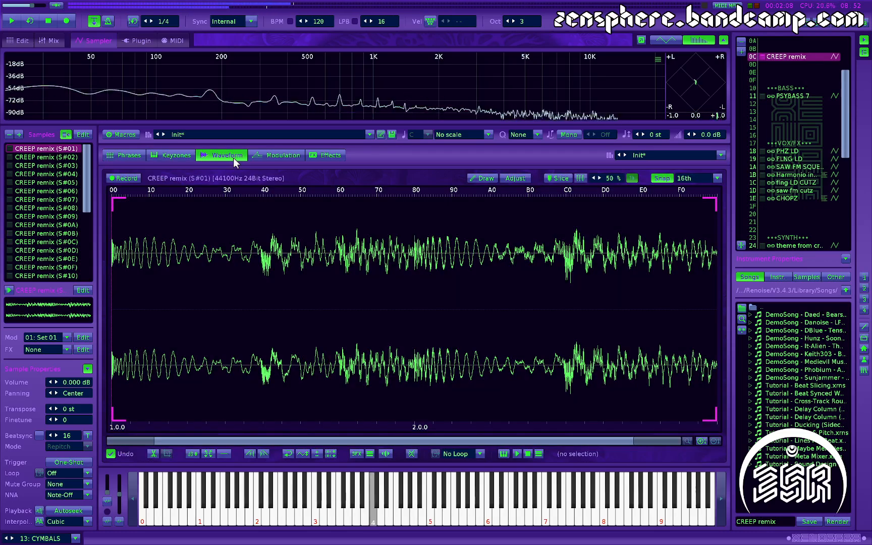
pyautogui.press('q')
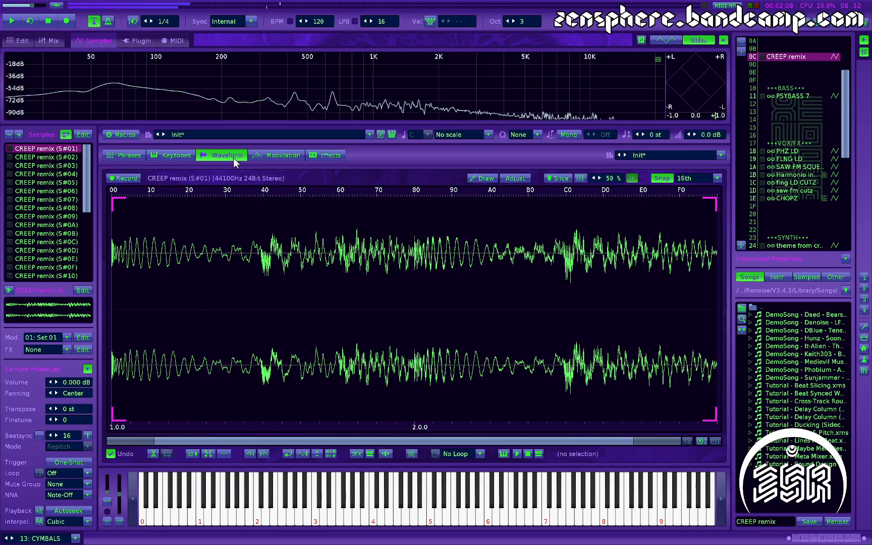
pyautogui.press('q')
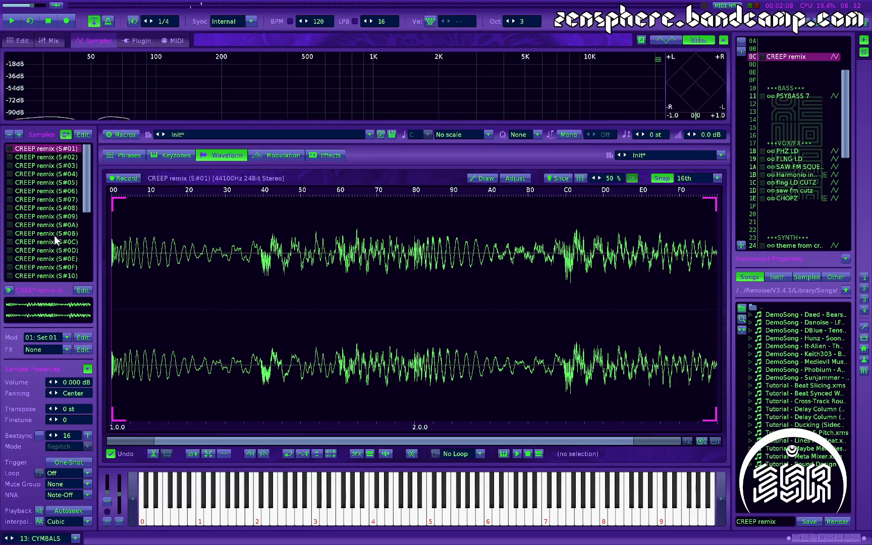
# Step: Load the YACAFACA phrase preset from the probabilistic category of the user library into the instrument
pyautogui.click(127, 156)
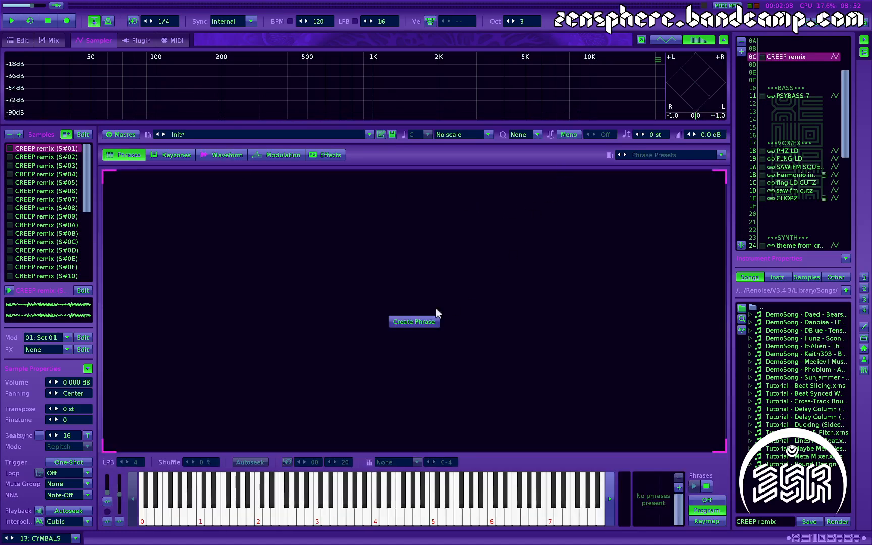
pyautogui.click(661, 156)
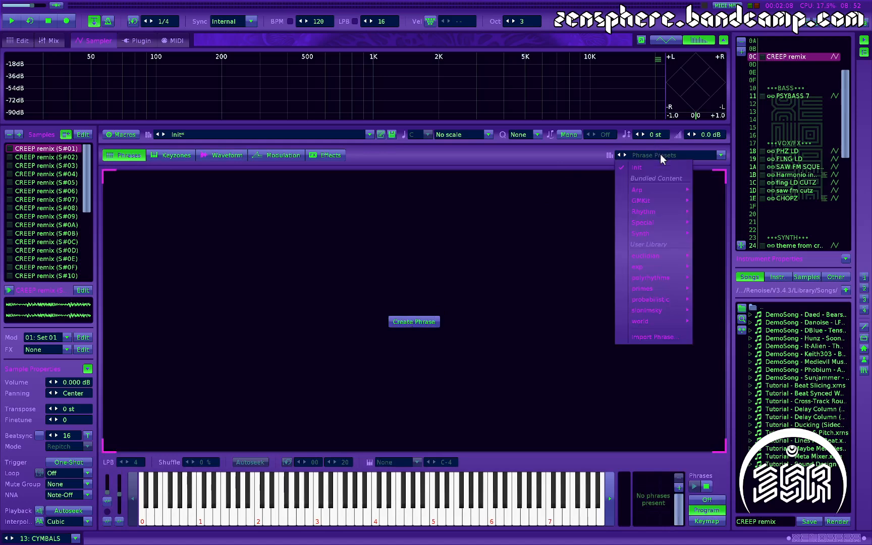
pyautogui.moveTo(669, 302)
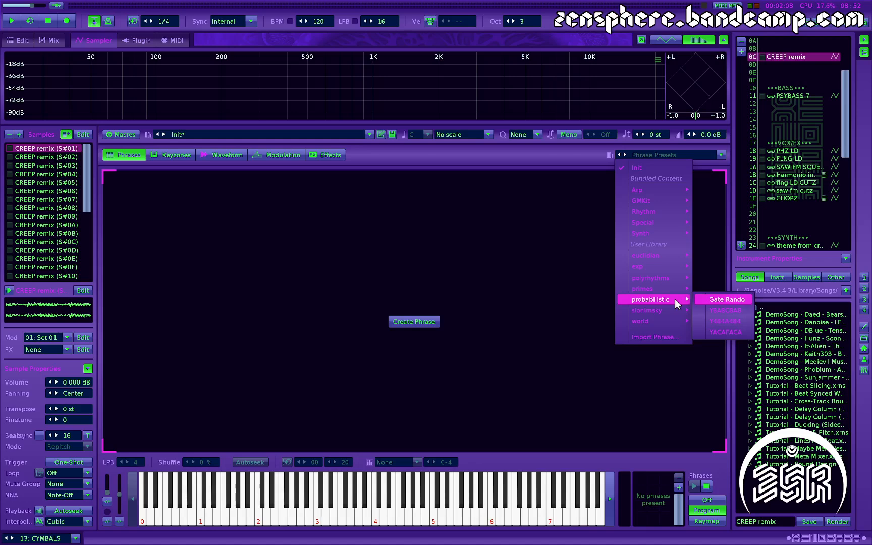
pyautogui.click(726, 331)
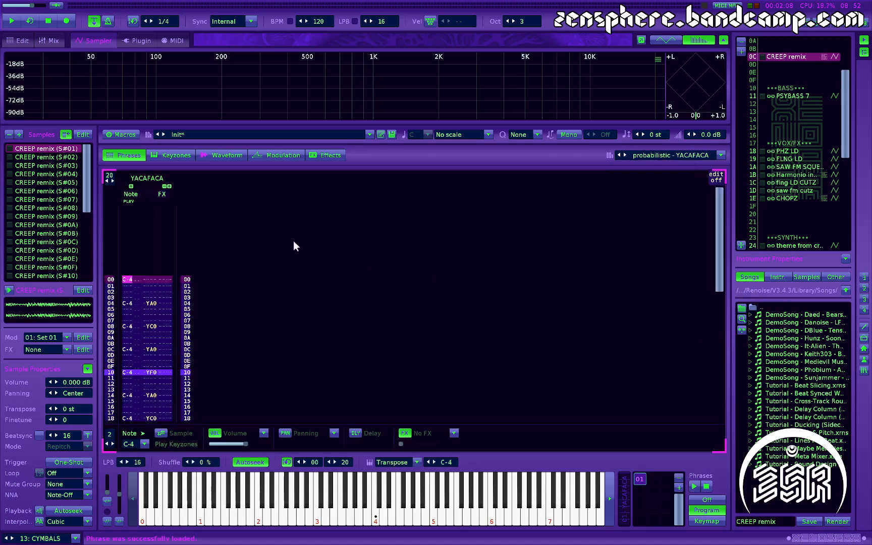
# Step: Return to the waveform view and audition the phrase by playing notes in different octaves, including C-4, C-5 and C-3
pyautogui.click(216, 155)
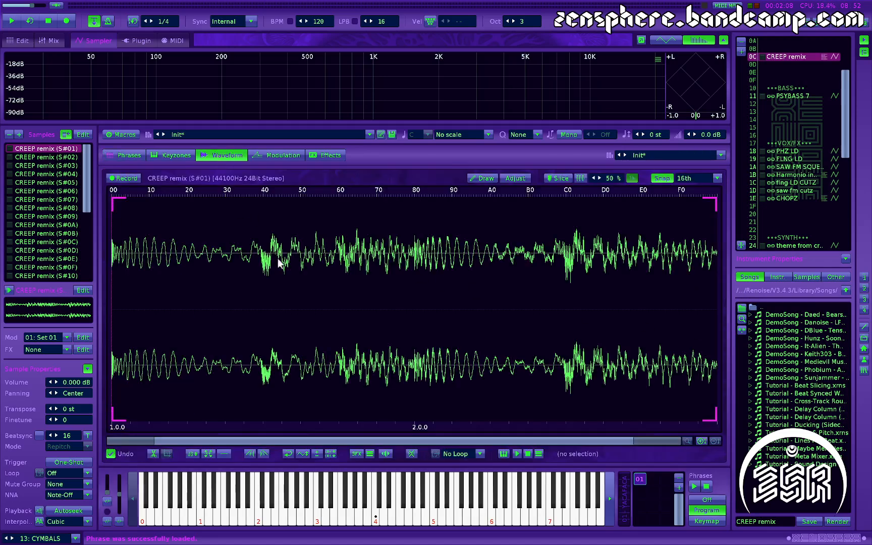
pyautogui.press('q')
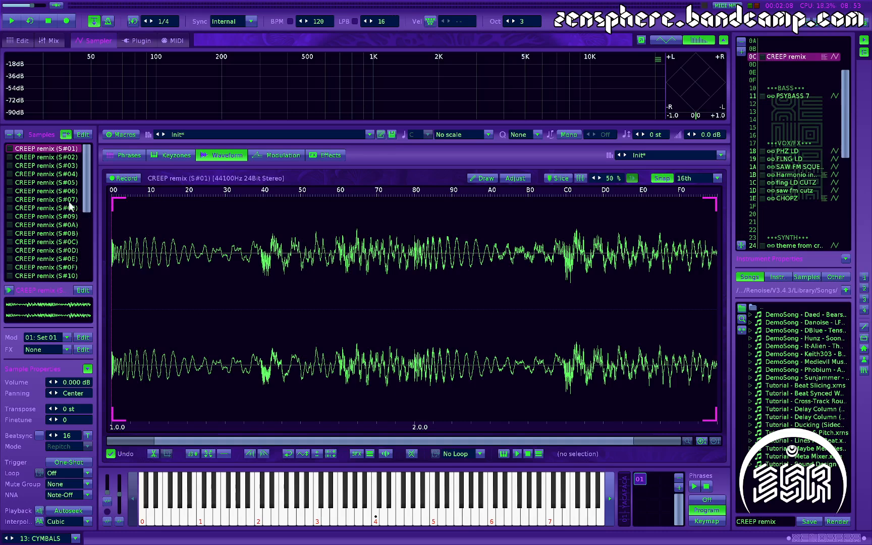
pyautogui.press('i')
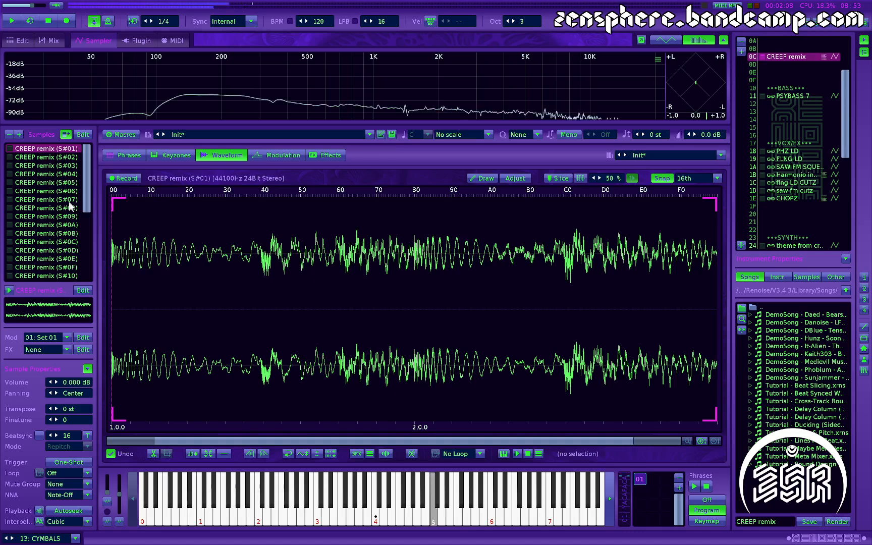
pyautogui.press('z')
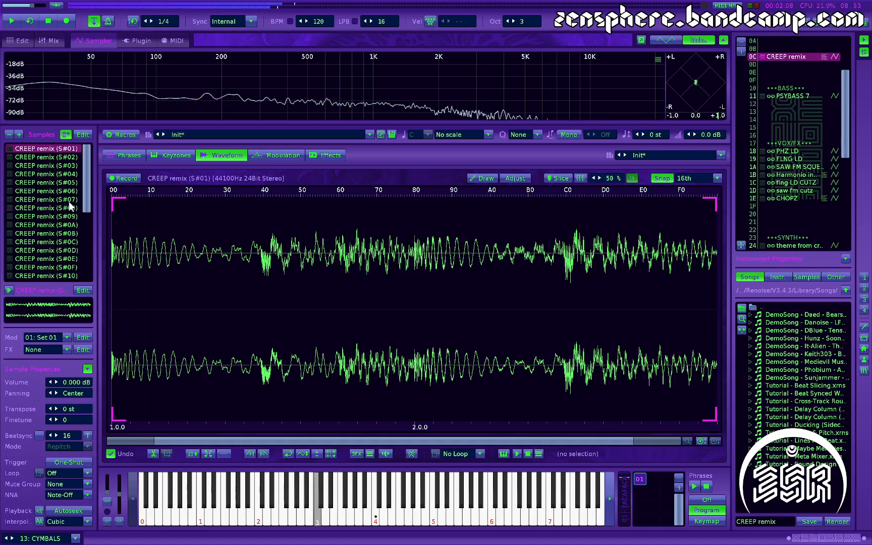
pyautogui.press('q')
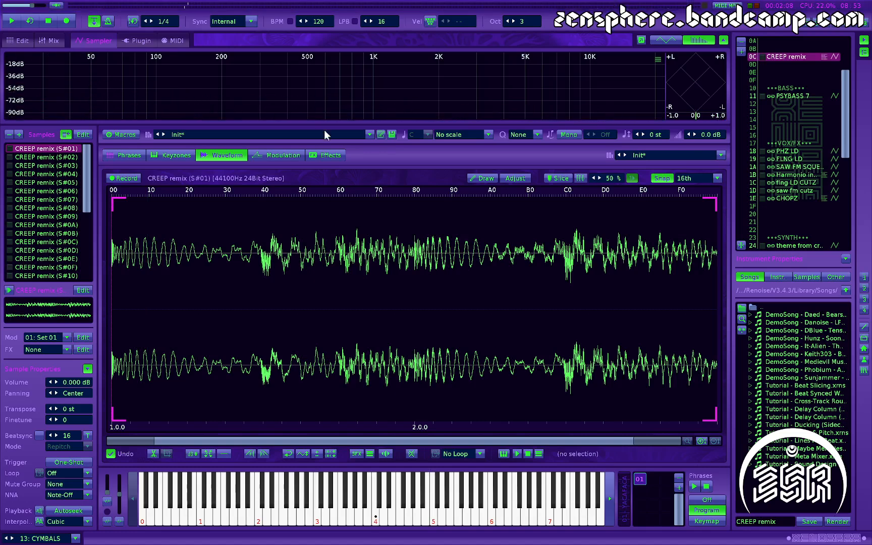
# Step: Add a Stepper to the pitch modulation, set its length to 3, and shape its points into a rising ramp
pyautogui.click(275, 156)
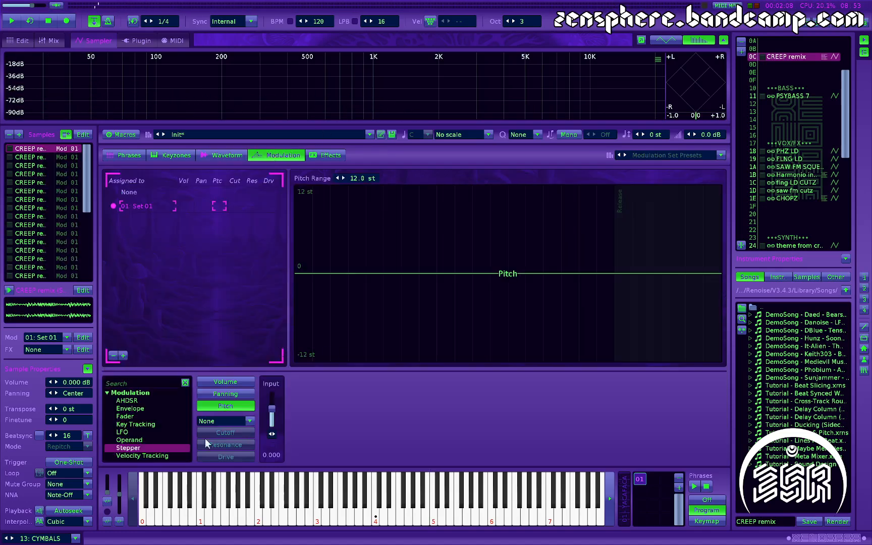
pyautogui.doubleClick(127, 449)
pyautogui.click(392, 443)
pyautogui.write('3')
pyautogui.press('Return')
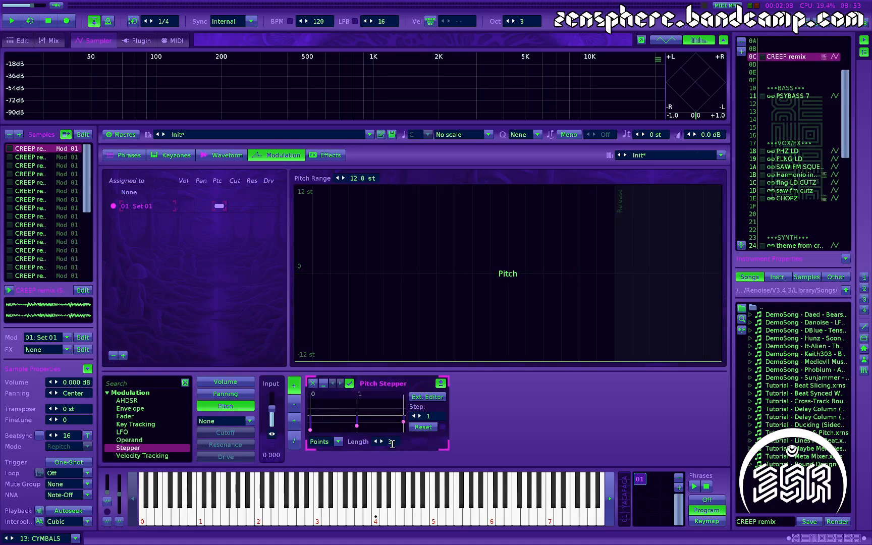
pyautogui.rightClick(360, 418)
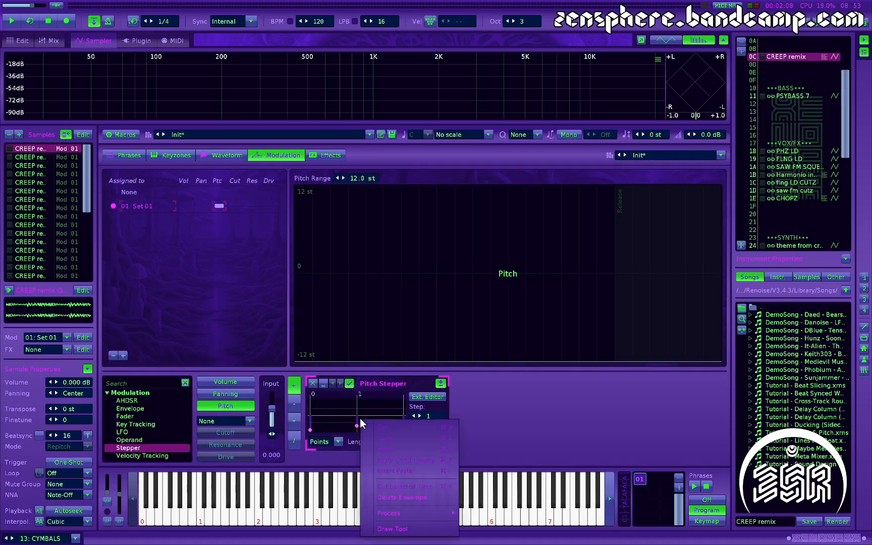
pyautogui.moveTo(410, 511)
pyautogui.click(502, 525)
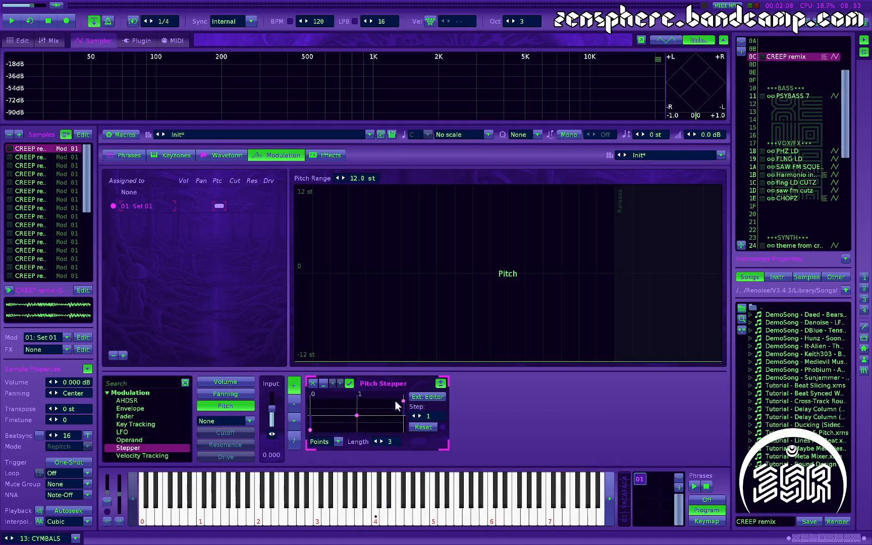
# Step: Set the pitch stepper's step mode to Rand and audition it by repeating the C-4 note
pyautogui.click(414, 416)
pyautogui.press('q')
pyautogui.press('q')
pyautogui.press('q')
pyautogui.press('q')
pyautogui.press('q')
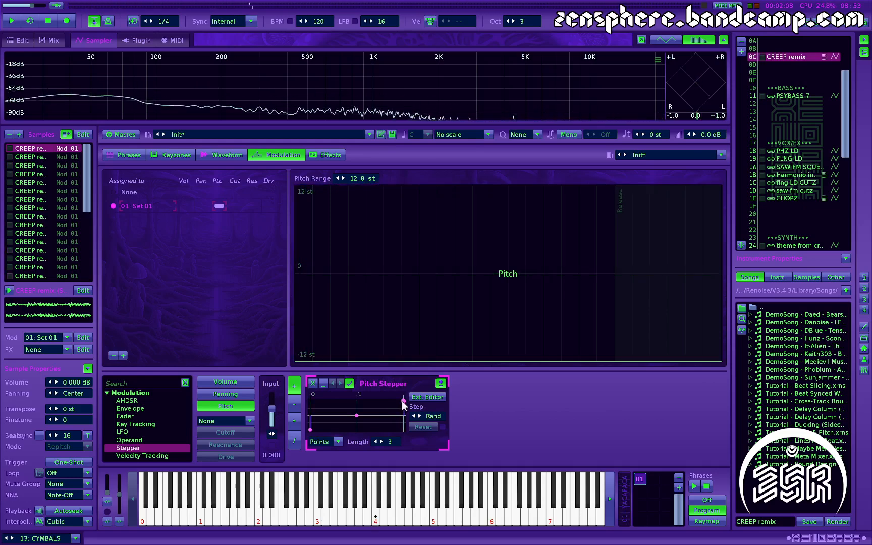
# Step: Lower the stepper's last point to near the centre line, set its length to 2, and audition repeated C-4 notes
pyautogui.moveTo(402, 399); pyautogui.dragTo(402, 413)
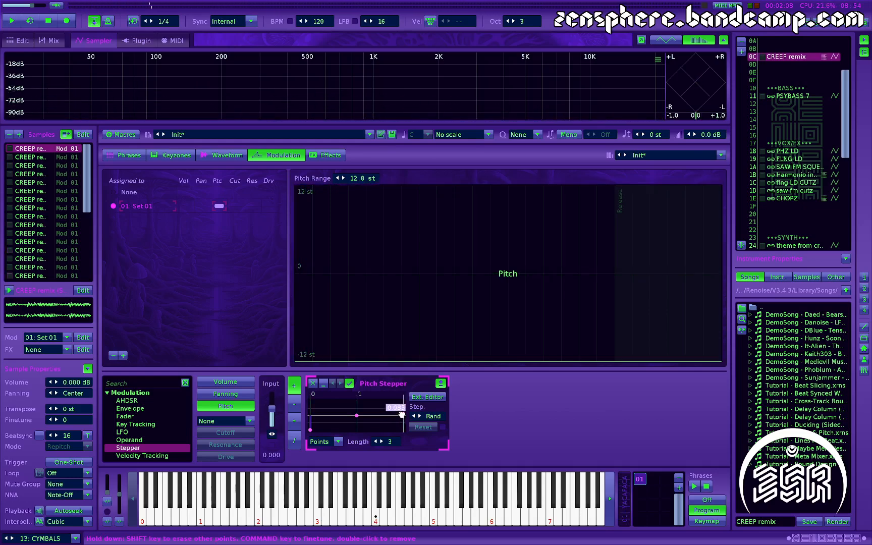
pyautogui.click(375, 440)
pyautogui.press('q')
pyautogui.press('q')
pyautogui.press('q')
pyautogui.press('q')
pyautogui.press('q')
pyautogui.press('q')
pyautogui.press('q')
pyautogui.press('q')
pyautogui.press('q')
pyautogui.press('q')
pyautogui.press('q')
pyautogui.press('q')
pyautogui.press('q')
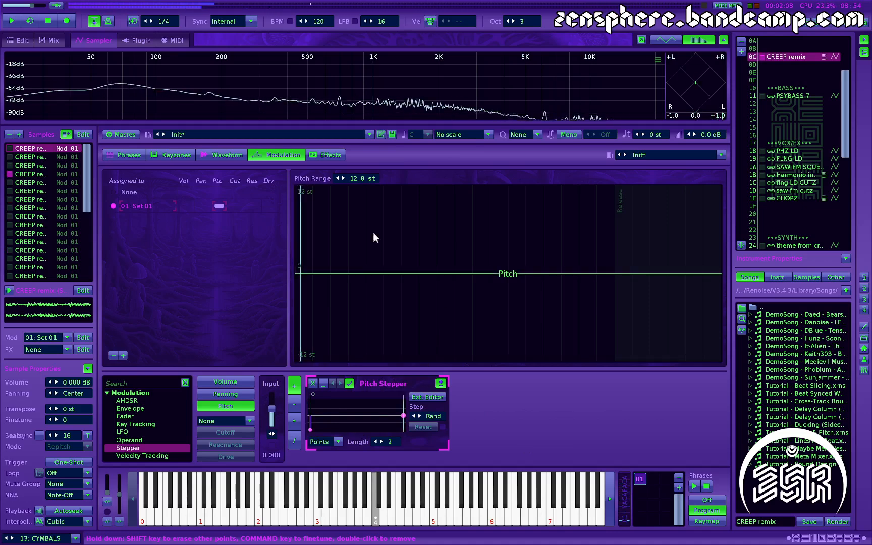
# Step: Create a sample FX chain and add a Gainer to it with the gain raised to about 9.3 dB
pyautogui.click(328, 154)
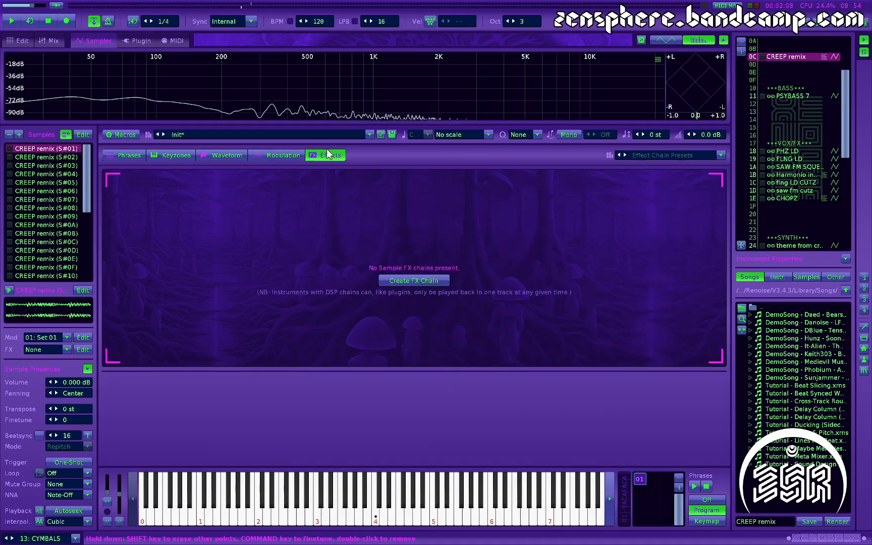
pyautogui.click(420, 280)
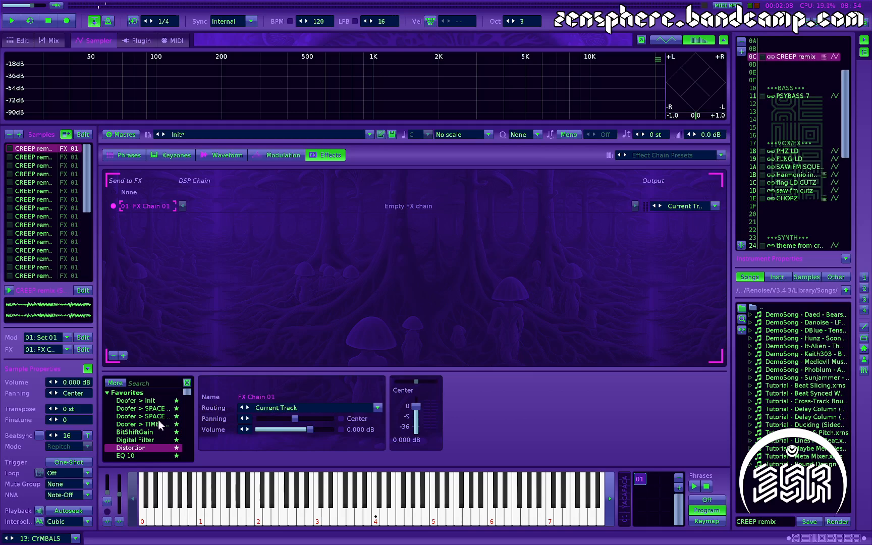
pyautogui.scroll(-3, 154, 434)
pyautogui.doubleClick(127, 425)
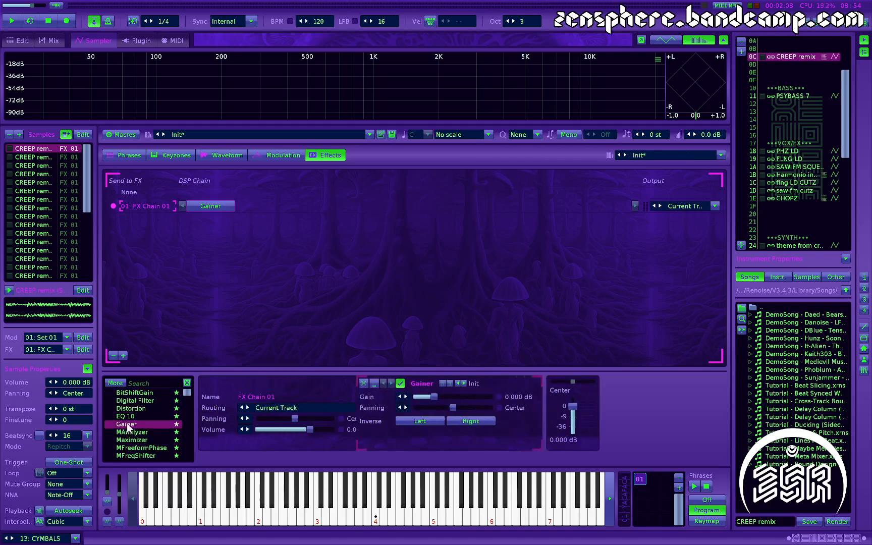
pyautogui.click(503, 396)
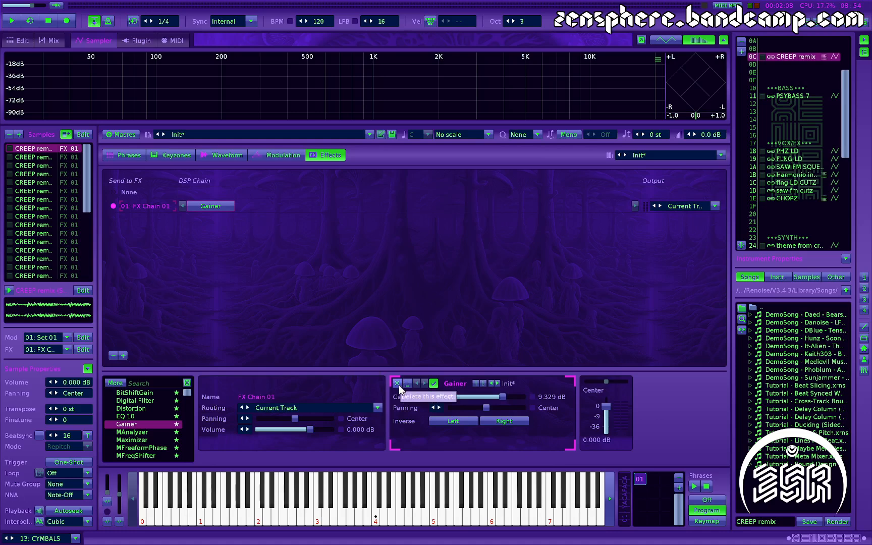
# Step: Select the empty instrument slot 0D below the CREEP remix instrument
pyautogui.click(799, 62)
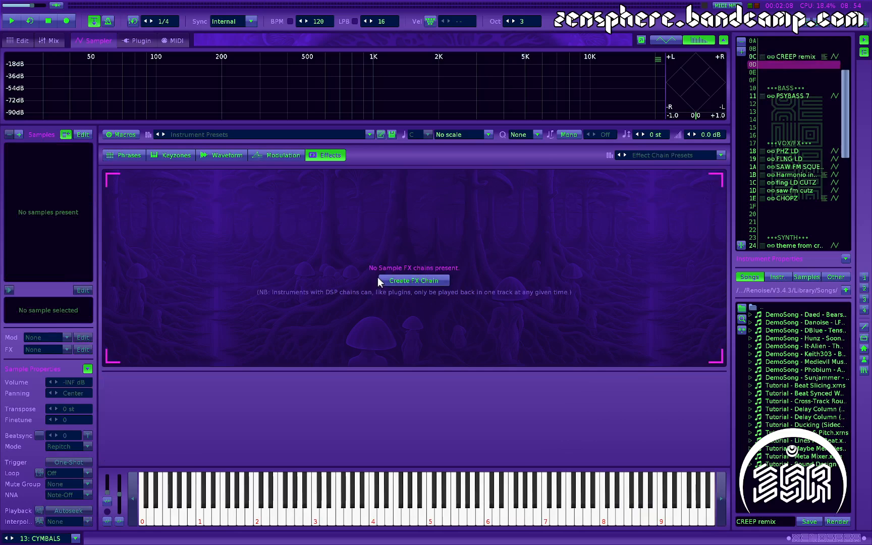
pyautogui.press('super+Tab')
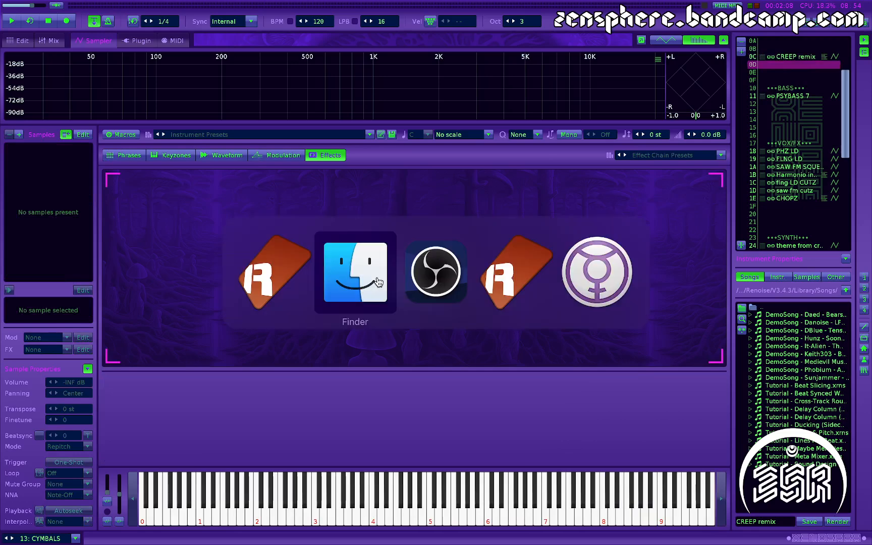
pyautogui.press('super+Tab')
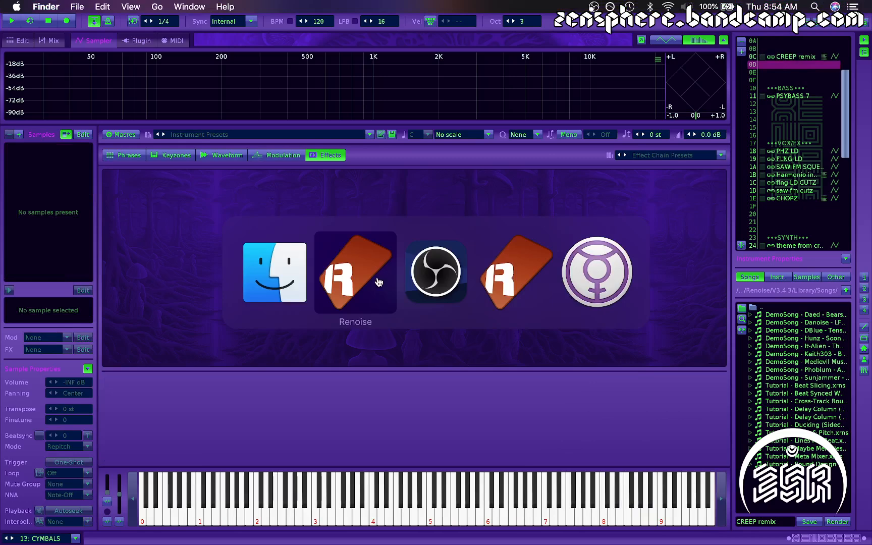
pyautogui.press('super+Tab')
pyautogui.press('super+Tab')
pyautogui.press('super+Tab')
pyautogui.press('super+Tab')
pyautogui.press('super+Tab')
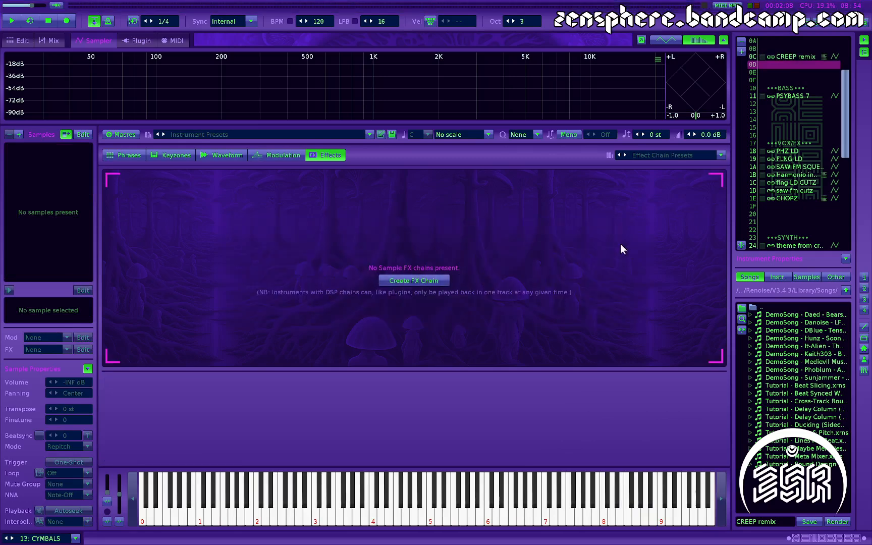
# Step: Browse the samples to the BOUNCE 2 folder and load CREEP remix.wav into instrument slot 0D
pyautogui.click(806, 282)
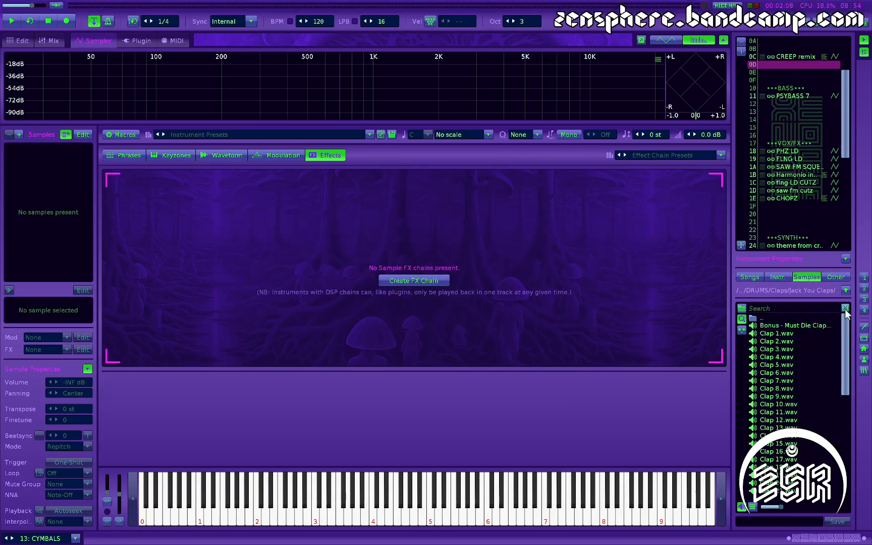
pyautogui.click(864, 310)
pyautogui.doubleClick(790, 333)
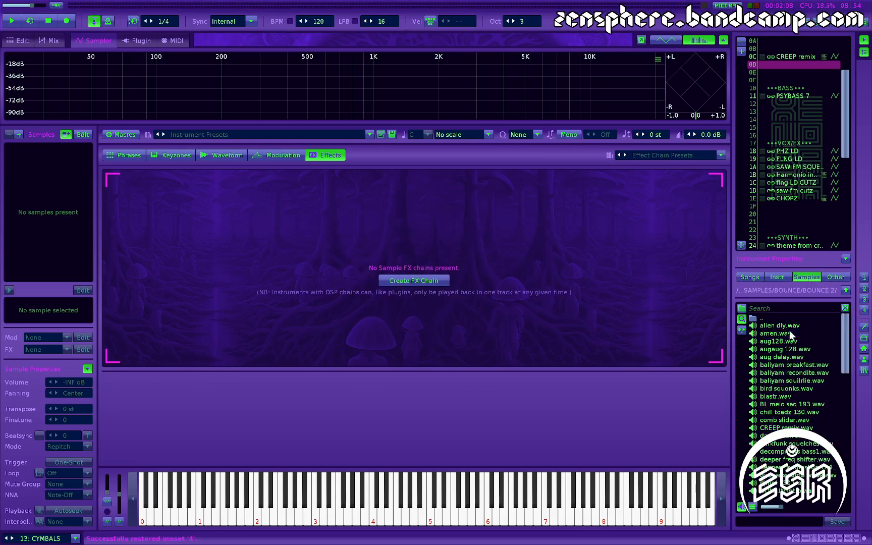
pyautogui.scroll(-1, 799, 387)
pyautogui.moveTo(780, 412); pyautogui.dragTo(800, 66)
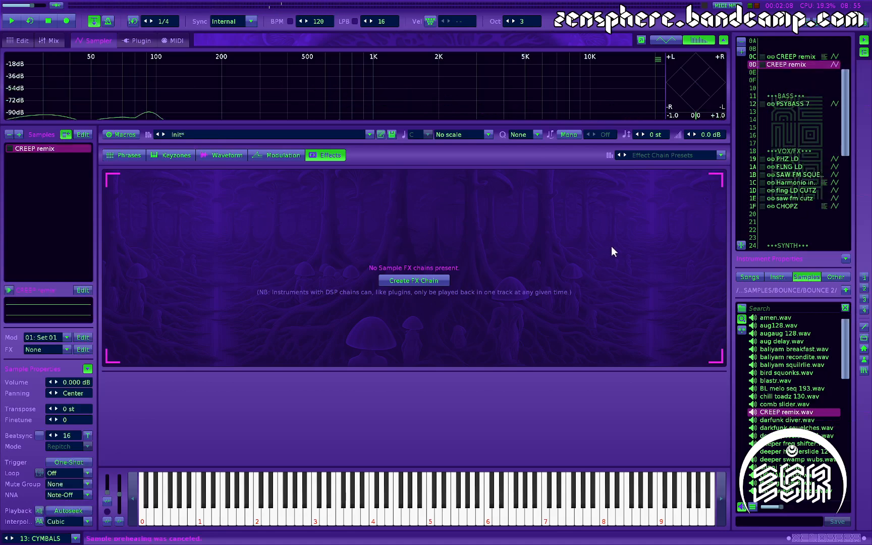
# Step: Set the waveform snapping to Beats and crop the new sample to beats 1 to 33
pyautogui.click(222, 156)
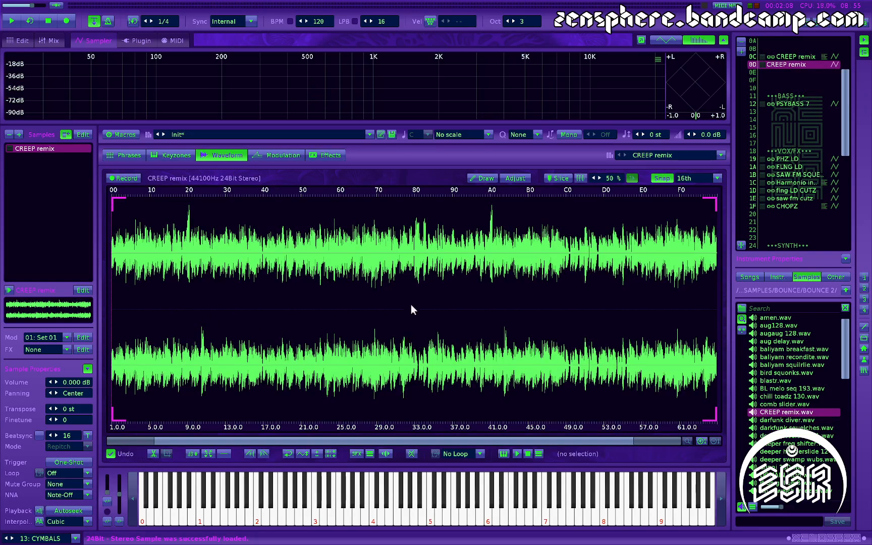
pyautogui.click(699, 176)
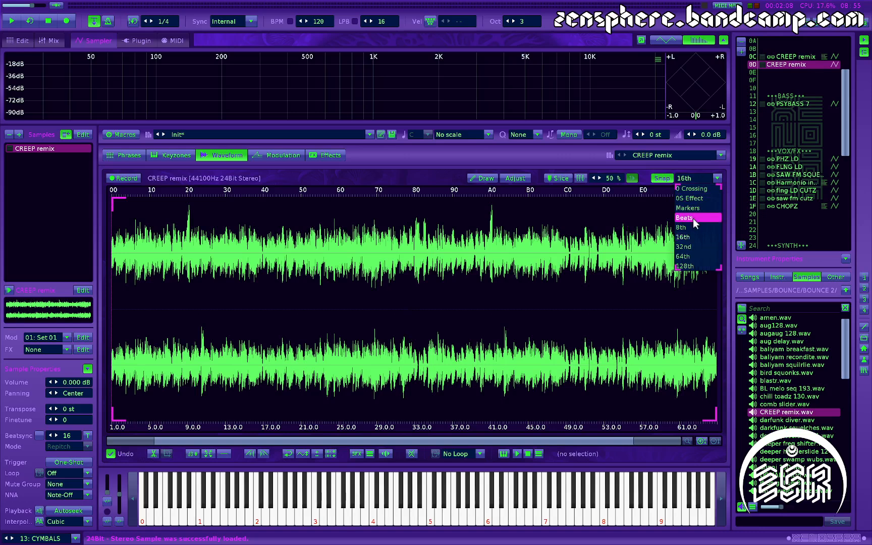
pyautogui.click(693, 217)
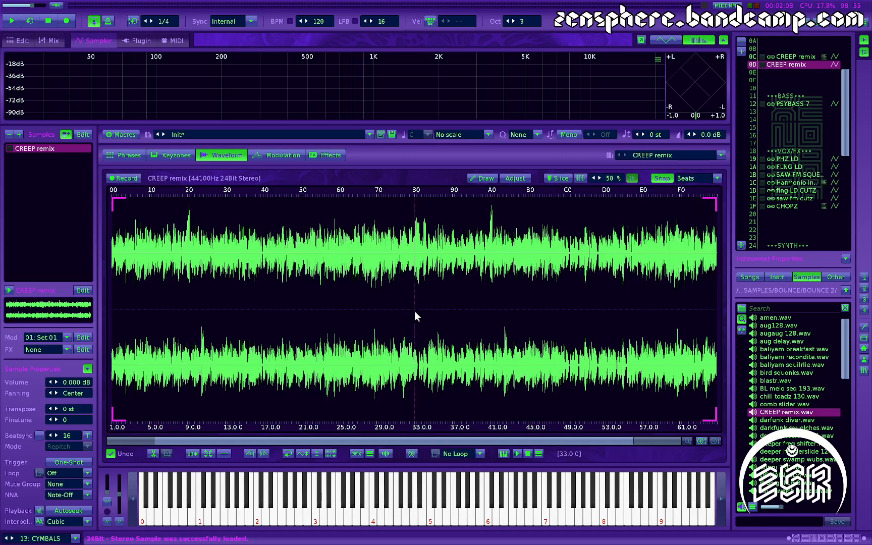
pyautogui.moveTo(414, 311); pyautogui.dragTo(2, 299)
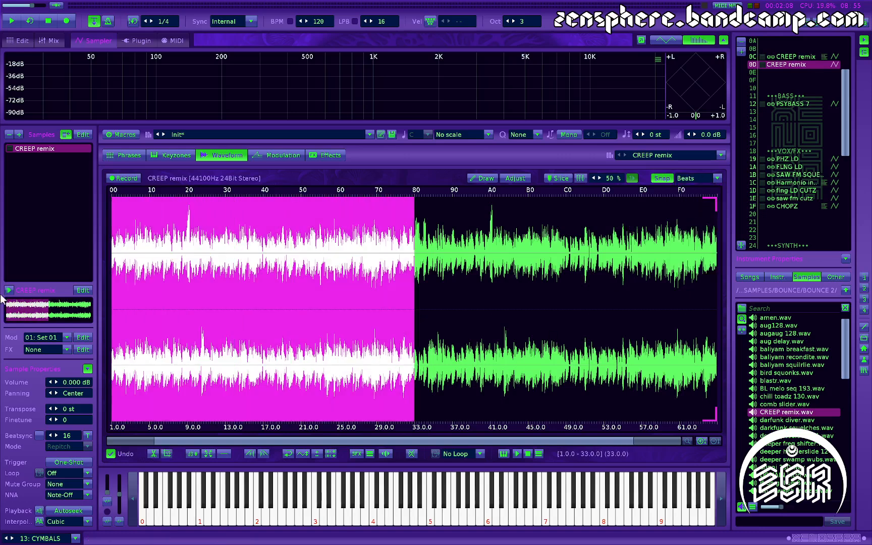
pyautogui.press('Delete')
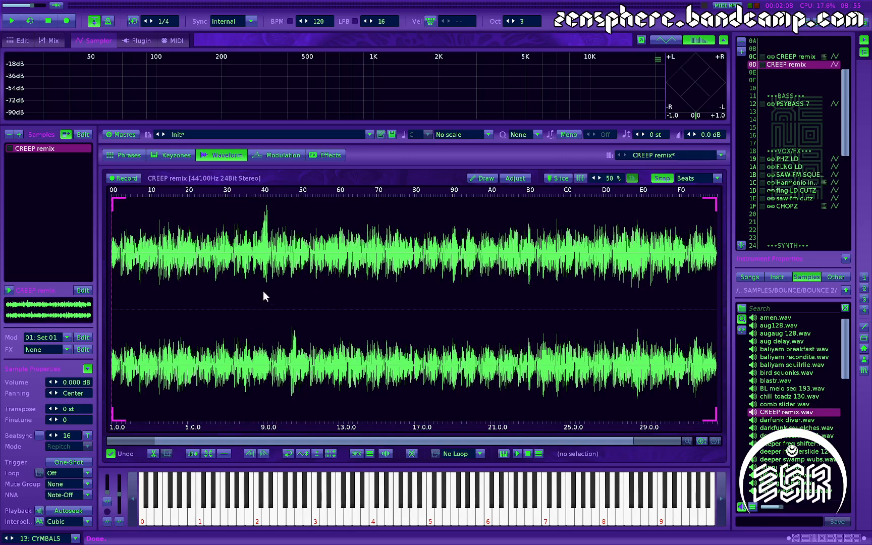
# Step: Crop the sample further to beats 1 to 9 and select the entire remaining waveform after a short audition
pyautogui.moveTo(260, 291); pyautogui.dragTo(2, 284)
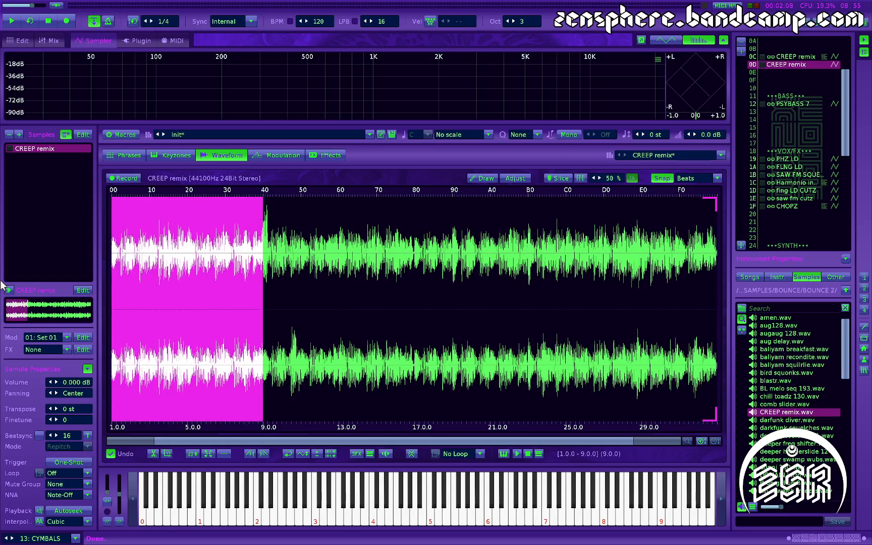
pyautogui.press('Delete')
pyautogui.press('q')
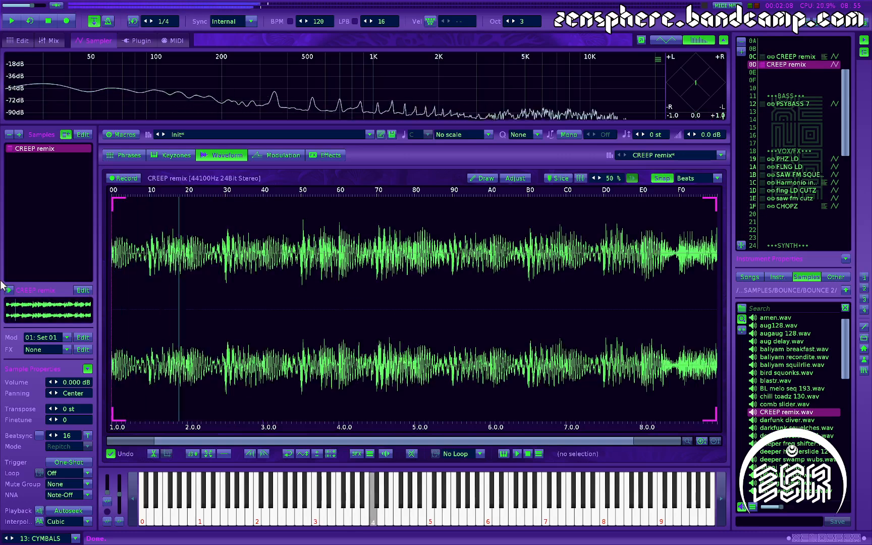
pyautogui.hotkey('ctrl', 'a')
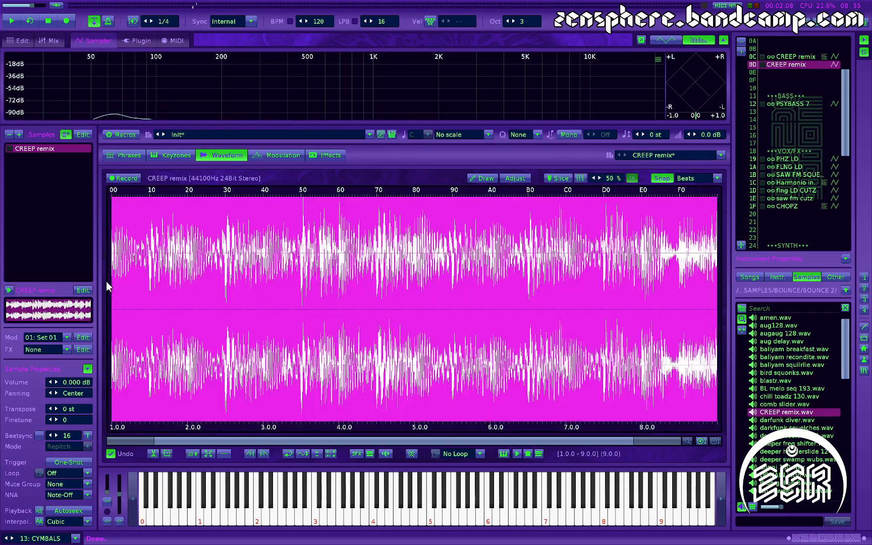
# Step: Audition the cropped sample, set the waveform snapping to 16th and select the range from 1.8 to 1.12
pyautogui.press('q')
pyautogui.click(315, 312)
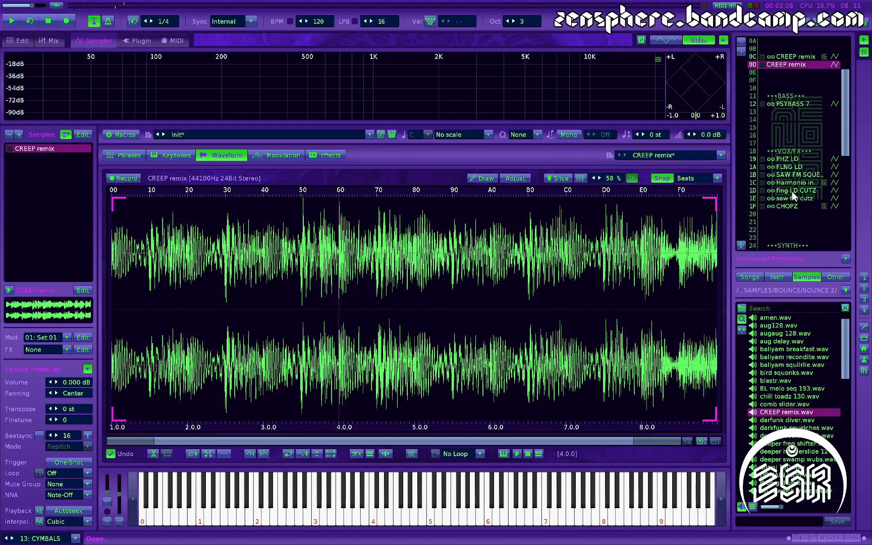
pyautogui.click(695, 179)
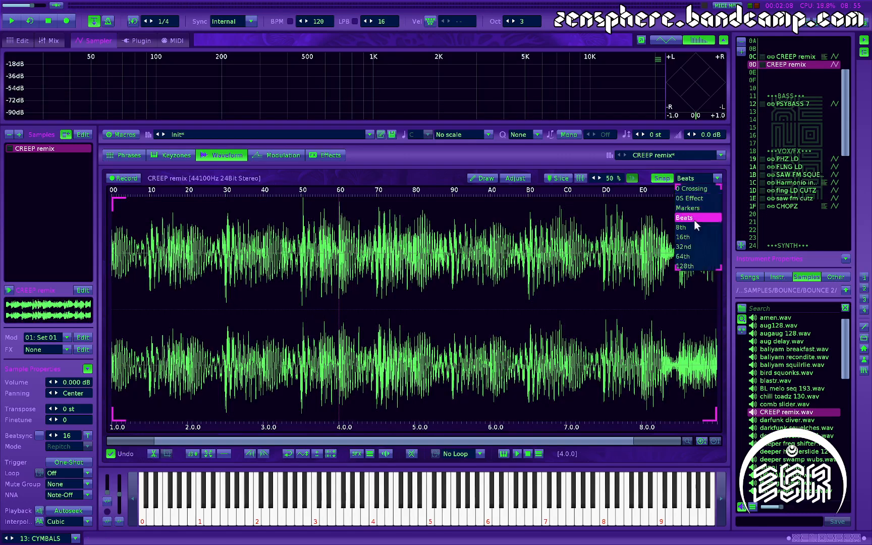
pyautogui.click(697, 247)
pyautogui.click(319, 298)
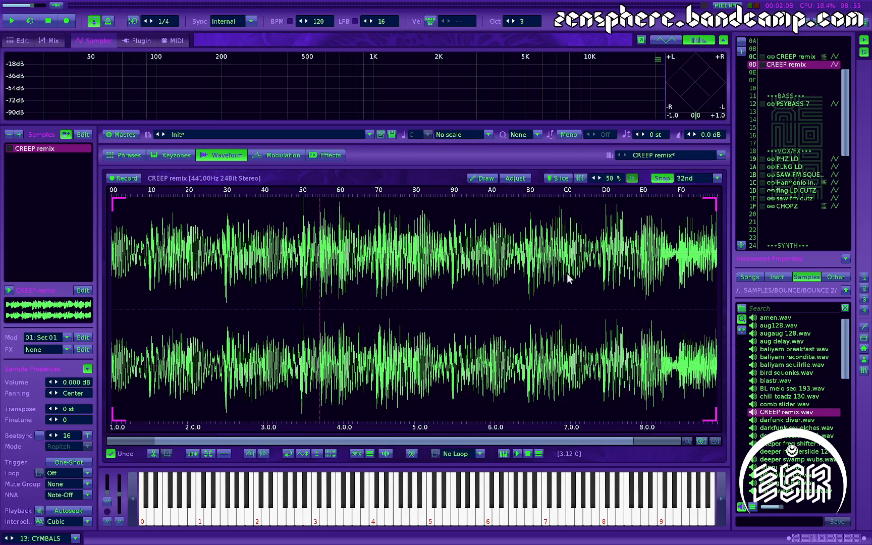
pyautogui.scroll(-1, 701, 182)
pyautogui.scroll(1, 701, 182)
pyautogui.scroll(1, 695, 178)
pyautogui.moveTo(152, 309); pyautogui.dragTo(164, 305)
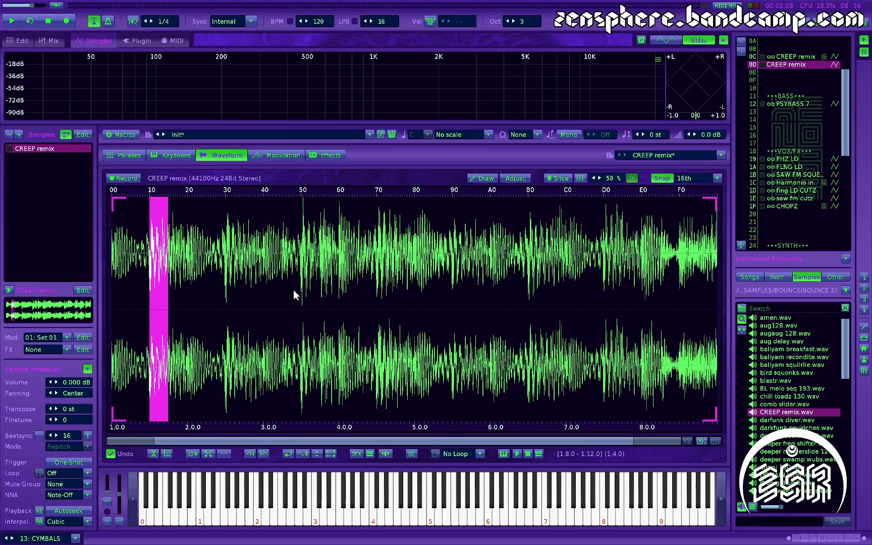
# Step: Search the keyboard shortcut preferences for "pss" to examine the Paste Sample Selection assignments
pyautogui.hotkey('ctrl', ',')
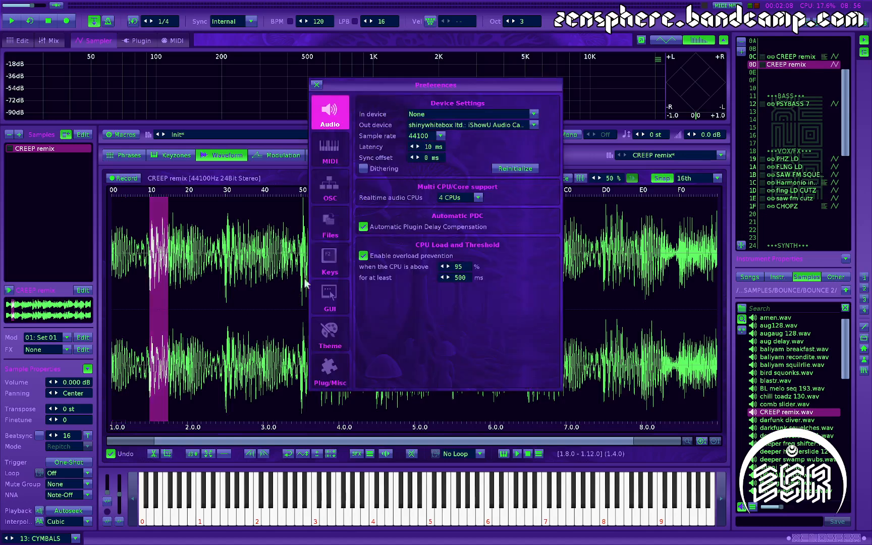
pyautogui.click(330, 261)
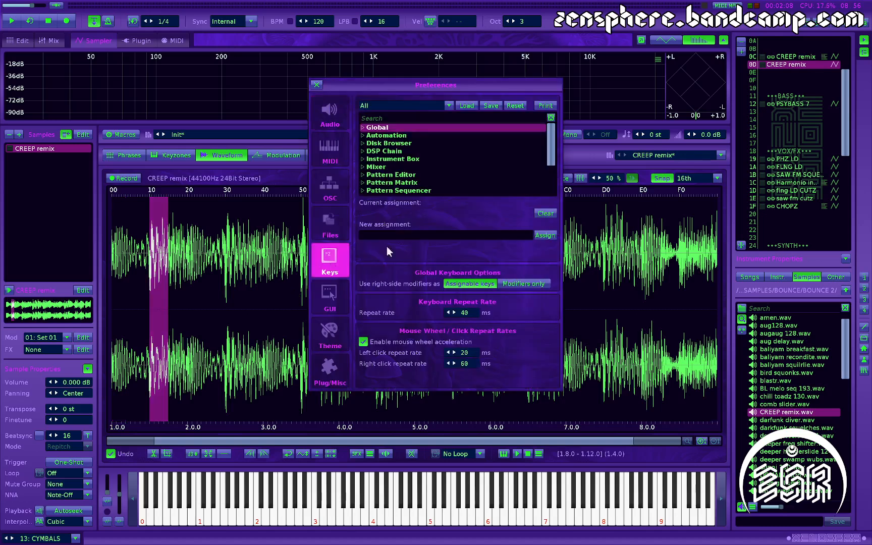
pyautogui.click(396, 120)
pyautogui.write('pss')
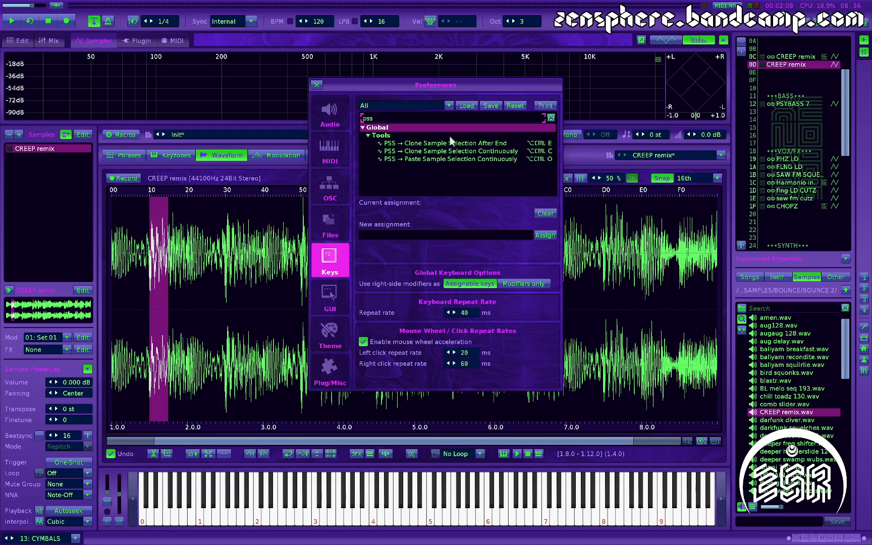
pyautogui.click(316, 85)
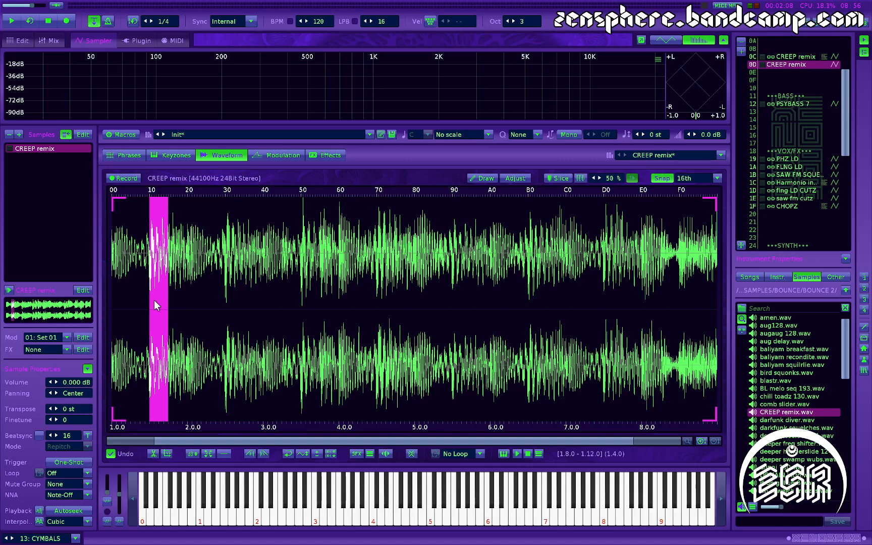
# Step: Paste the selected 1.8 to 1.12 chunk continuously twice, up to 2.4, and audition the sample
pyautogui.hotkey('ctrl', 'v')
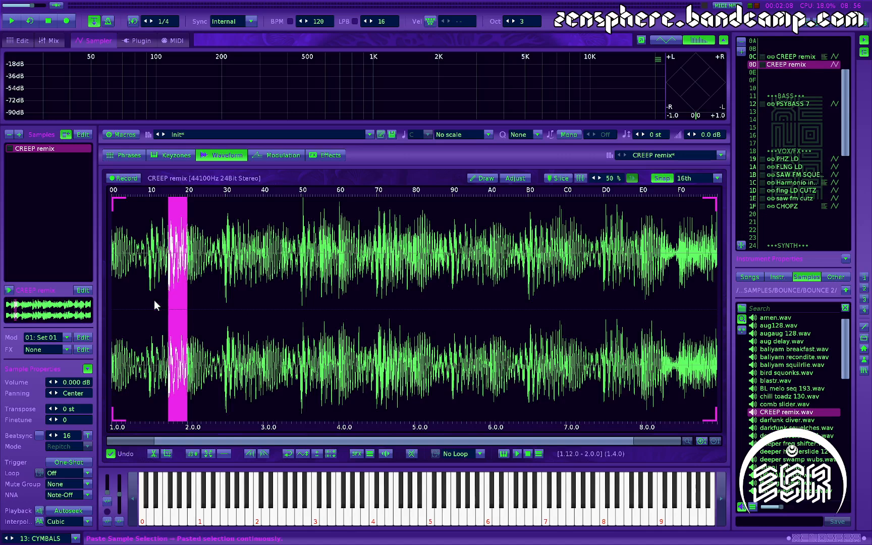
pyautogui.hotkey('ctrl', 'v')
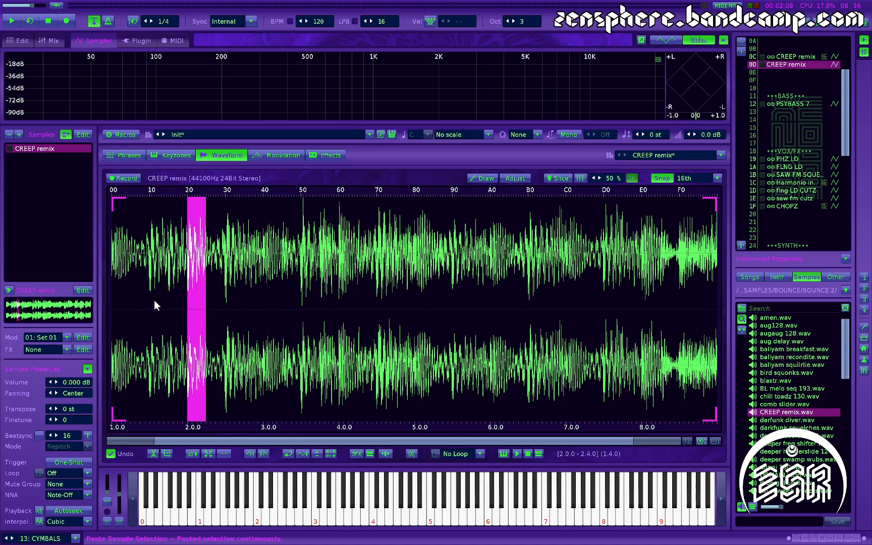
pyautogui.press('q')
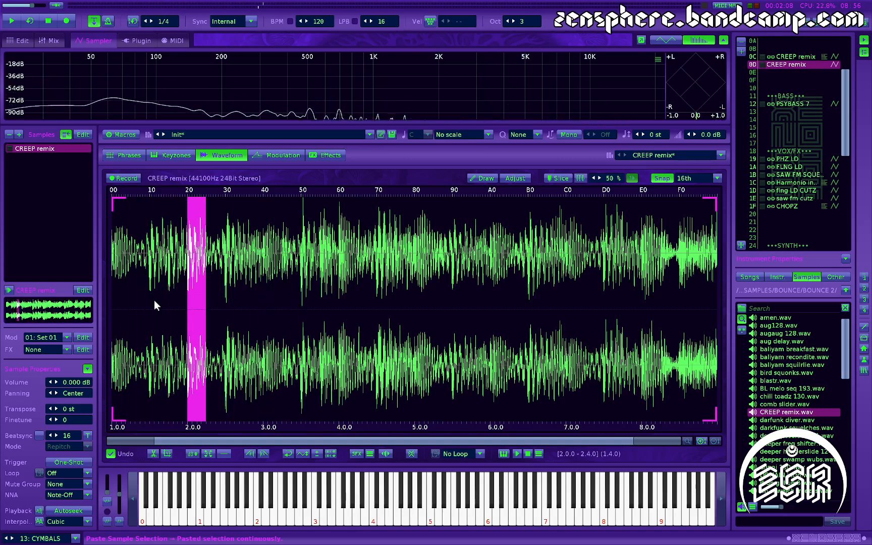
# Step: With 32nd snapping, shorten the selection to 2.0–2.2, paste it continuously up to 2.10 and audition the sample
pyautogui.scroll(-1, 698, 178)
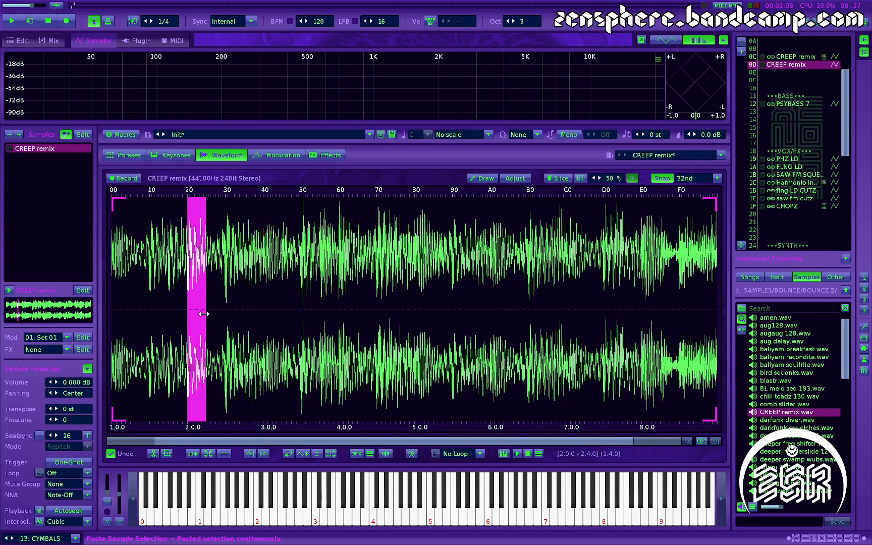
pyautogui.moveTo(203, 314); pyautogui.dragTo(195, 314)
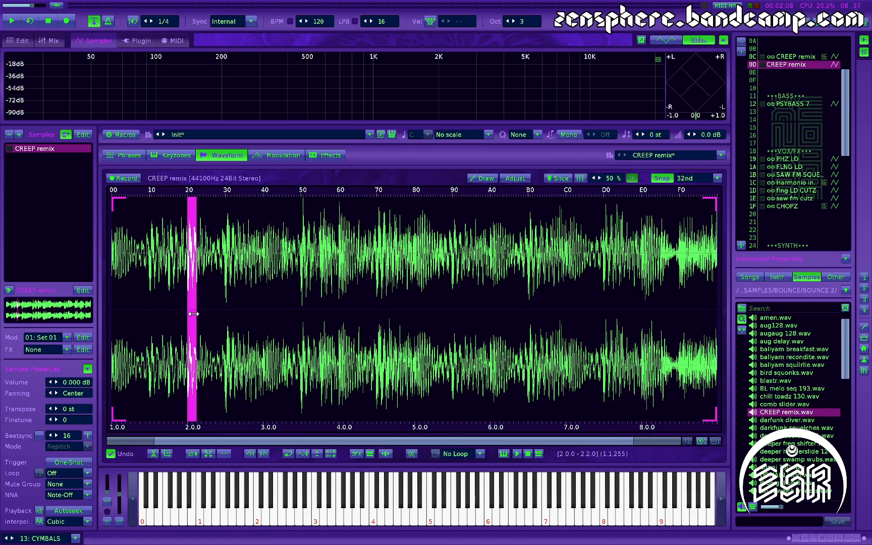
pyautogui.hotkey('ctrl', 'v')
pyautogui.hotkey('ctrl', 'v')
pyautogui.hotkey('ctrl', 'v')
pyautogui.hotkey('ctrl', 'v')
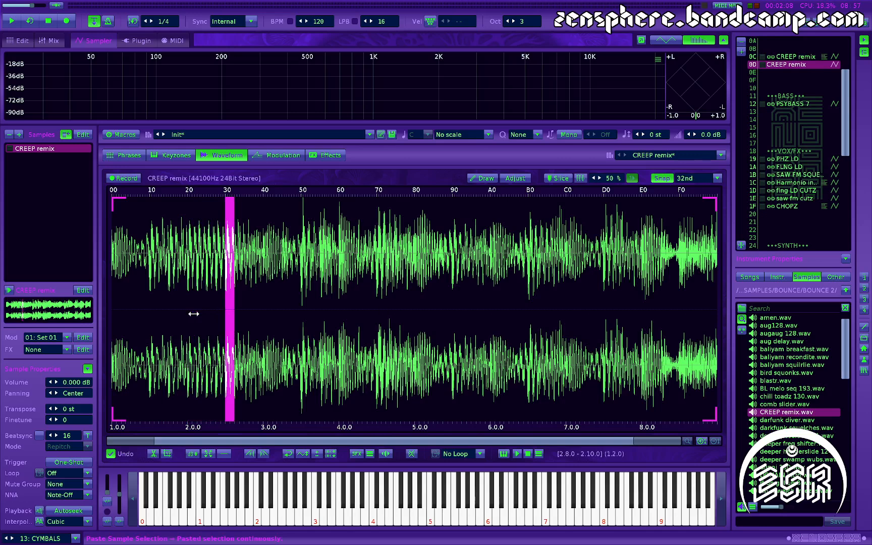
pyautogui.press('q')
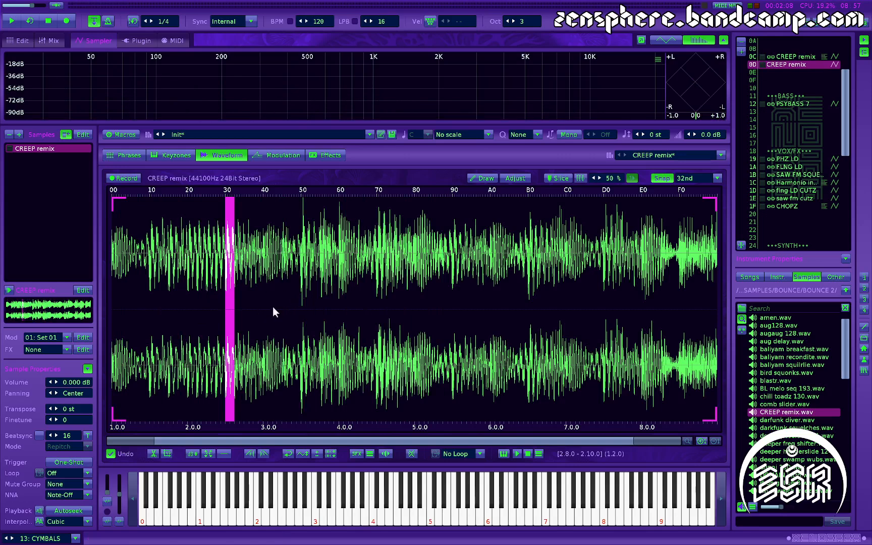
# Step: Select the range from 2.10 to 3.4 and clone it after the end of the sample
pyautogui.click(206, 316)
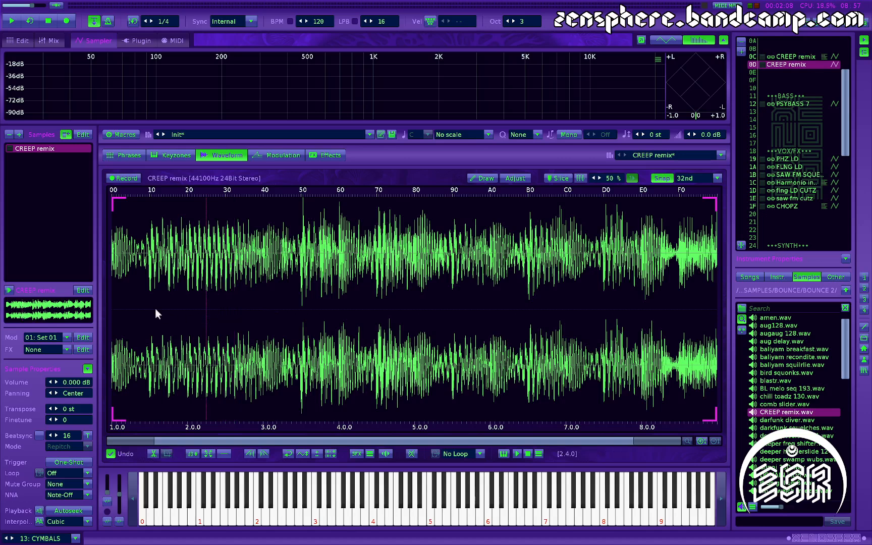
pyautogui.moveTo(233, 310); pyautogui.dragTo(284, 314)
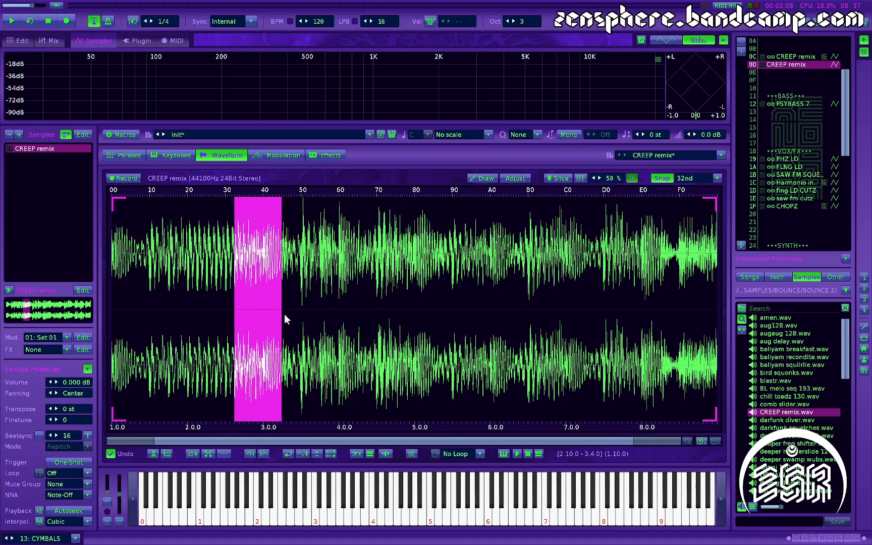
pyautogui.hotkey('ctrl', 'd')
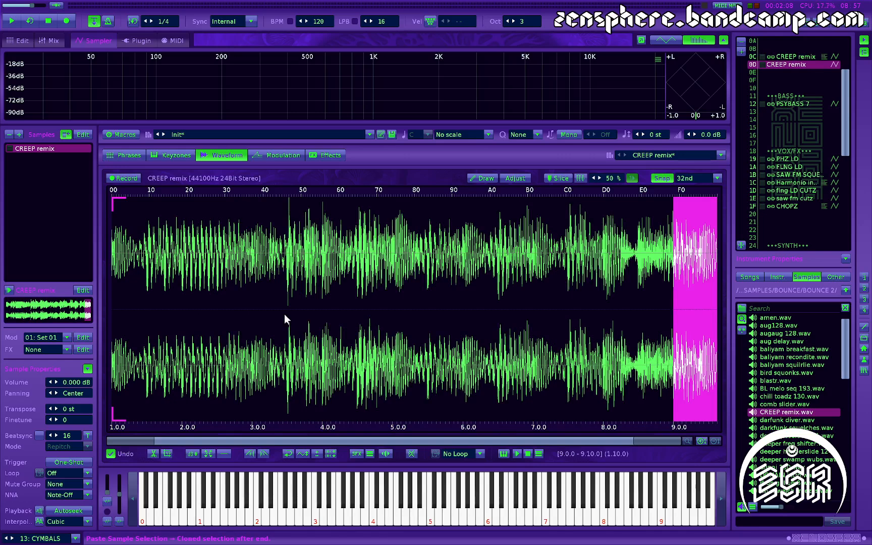
# Step: Select 3.8 to 4.0, clone it continuously, and paste it continuously twice more up to 5.8
pyautogui.moveTo(284, 317); pyautogui.dragTo(319, 322)
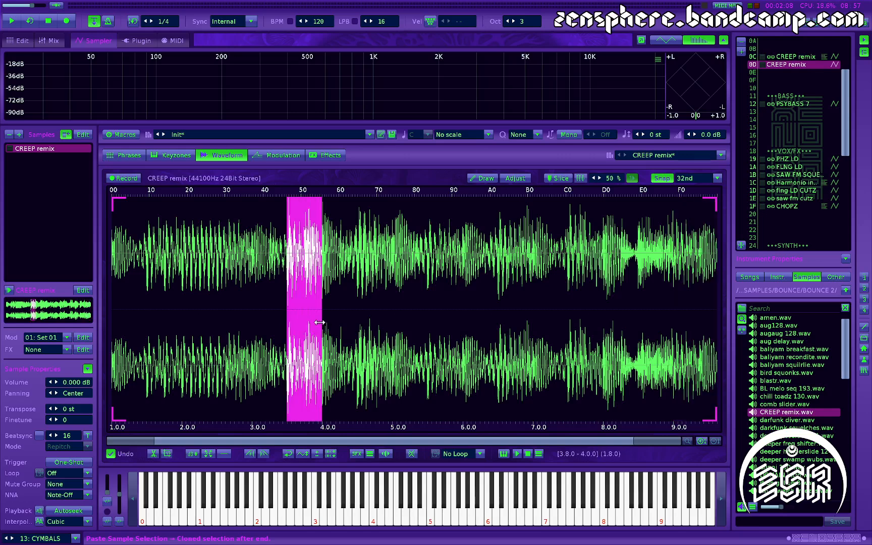
pyautogui.hotkey('ctrl', 'v')
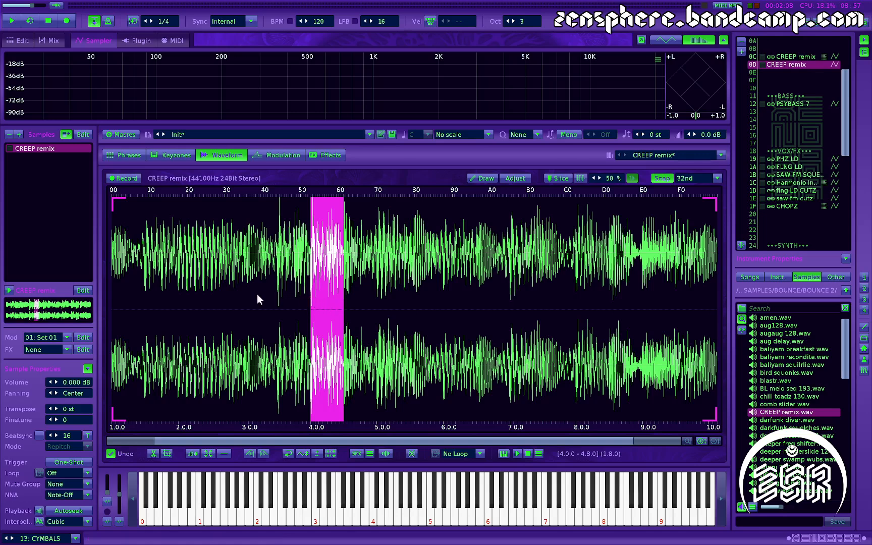
pyautogui.hotkey('ctrl', 'p')
pyautogui.hotkey('ctrl', 'p')
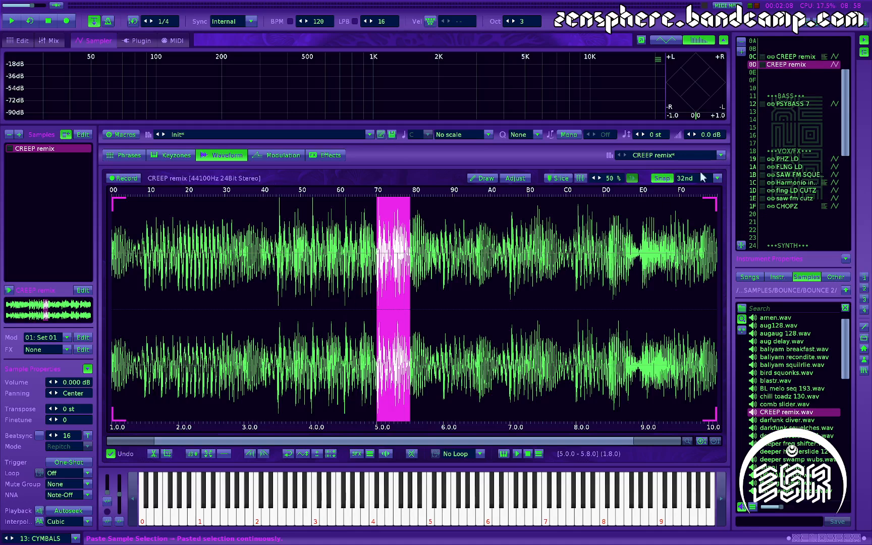
# Step: Set the snapping to 128th, select 5.6 to 5.8 and paste that chunk continuously up to 6.4
pyautogui.click(409, 315)
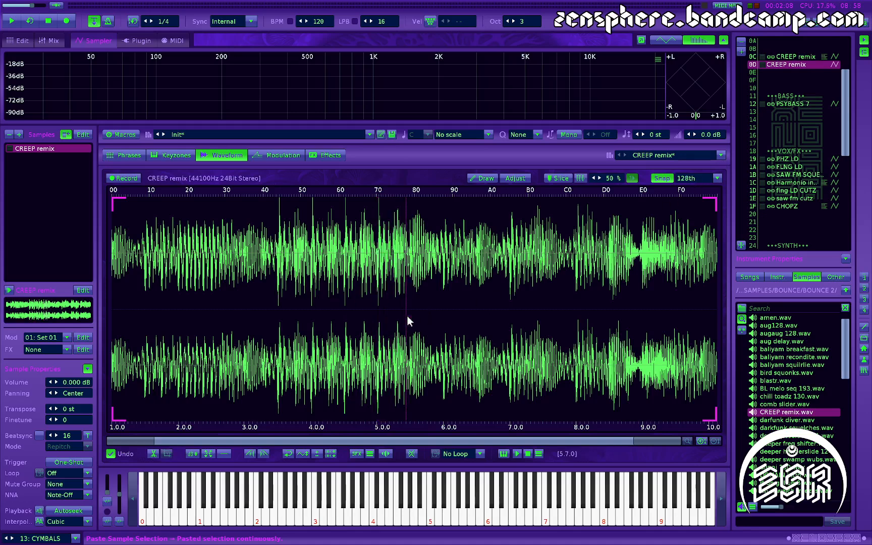
pyautogui.moveTo(409, 315); pyautogui.dragTo(404, 327)
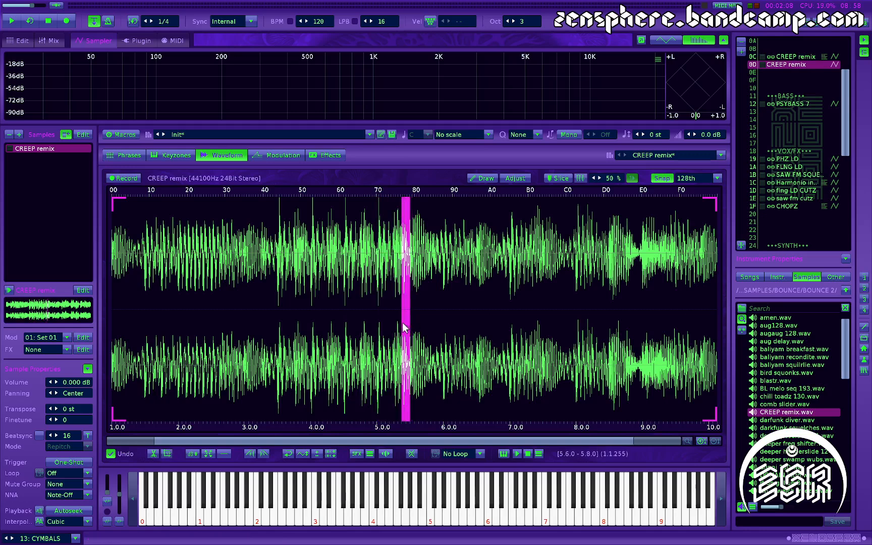
pyautogui.hotkey('ctrl', 'v')
pyautogui.hotkey('ctrl', 'v')
pyautogui.hotkey('ctrl', 'v')
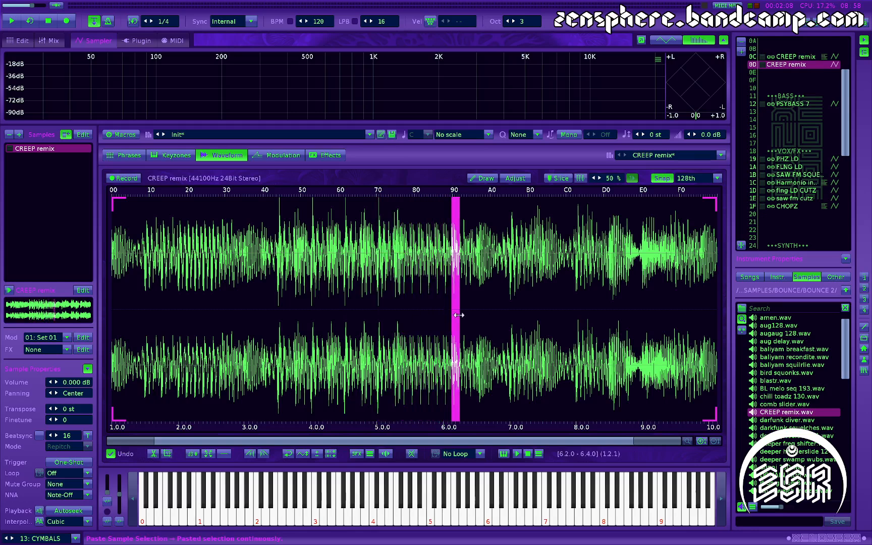
# Step: Shorten the selection to 6.2.0–6.2.128, paste the sliver continuously up to 6.8.128 and audition the stutter
pyautogui.moveTo(459, 312); pyautogui.dragTo(454, 314)
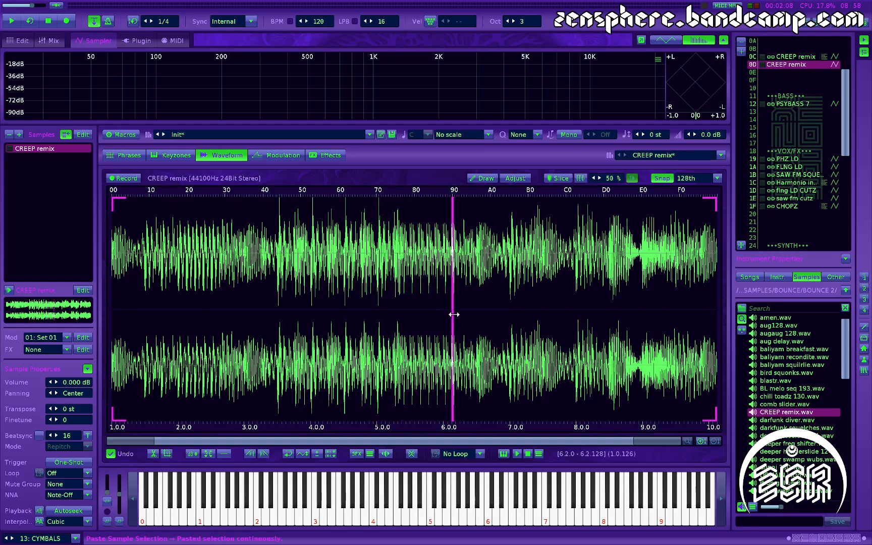
pyautogui.hotkey('ctrl', 'v')
pyautogui.hotkey('ctrl', 'v')
pyautogui.hotkey('ctrl', 'v')
pyautogui.hotkey('ctrl', 'v')
pyautogui.hotkey('ctrl', 'v')
pyautogui.hotkey('ctrl', 'v')
pyautogui.hotkey('ctrl', 'v')
pyautogui.hotkey('ctrl', 'v')
pyautogui.press('q')
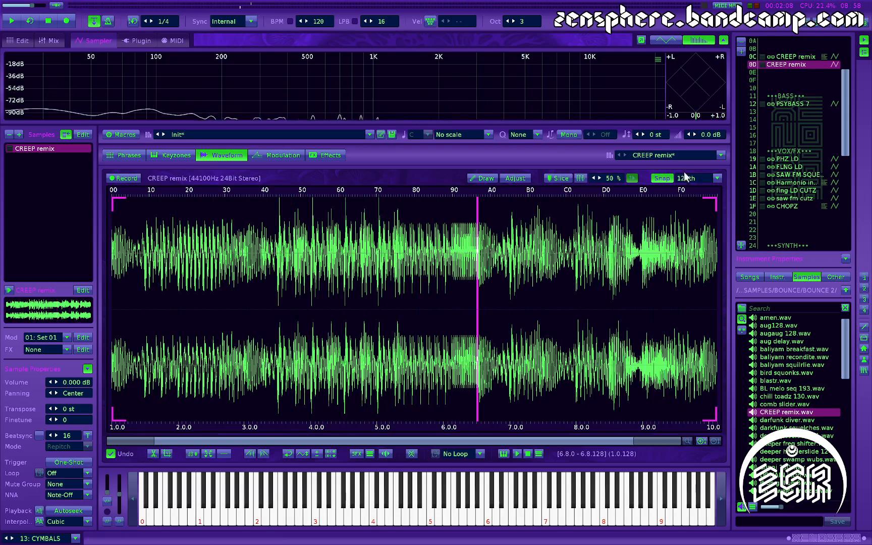
# Step: Crop the sample to beats 1 to 9 using Beats snapping, set its loop mode to Forward and audition it
pyautogui.click(688, 178)
pyautogui.click(699, 218)
pyautogui.moveTo(639, 344); pyautogui.dragTo(2, 348)
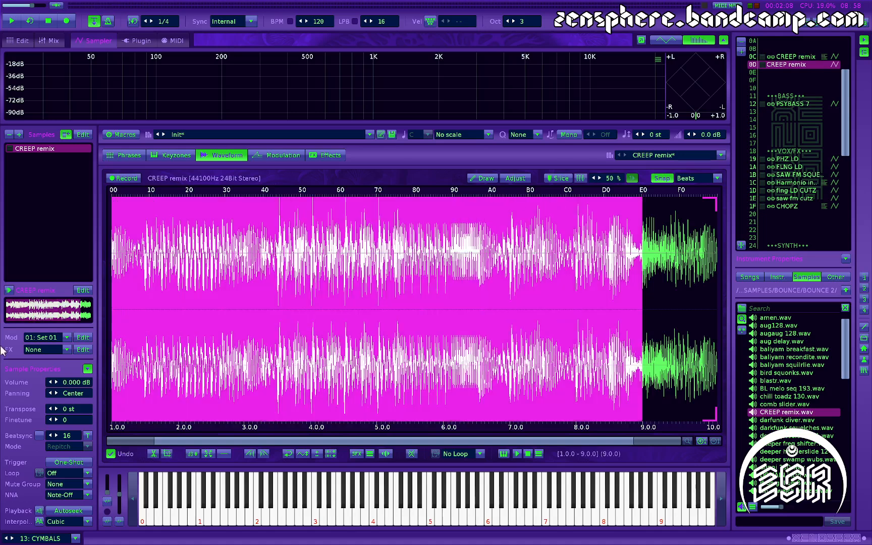
pyautogui.hotkey('ctrl', 't')
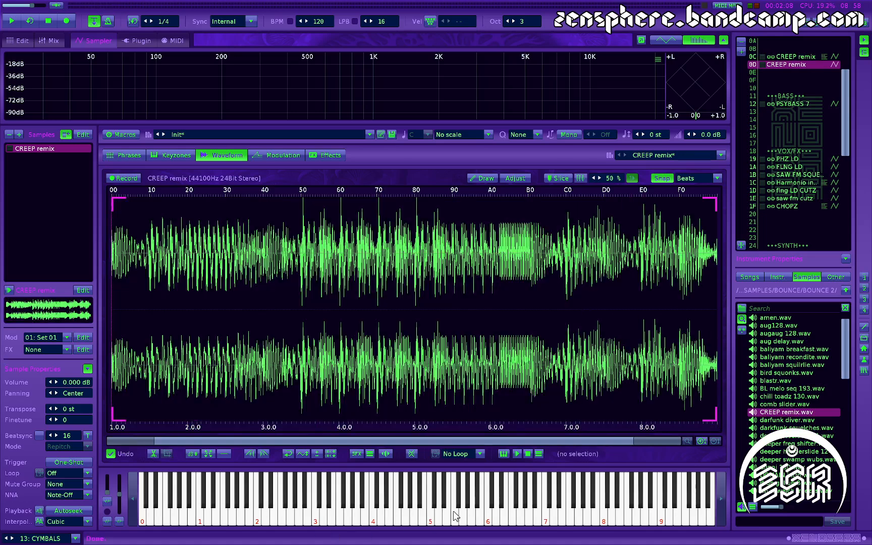
pyautogui.scroll(-1, 460, 451)
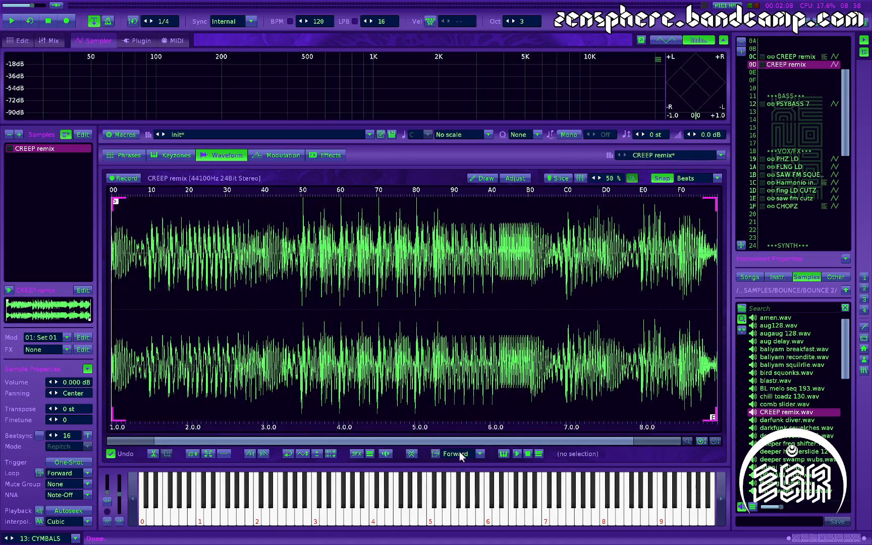
pyautogui.press('q')
# Step: Select beats 6 to 7 of the waveform, reverse that range and clear the selection
pyautogui.moveTo(532, 294); pyautogui.dragTo(463, 301)
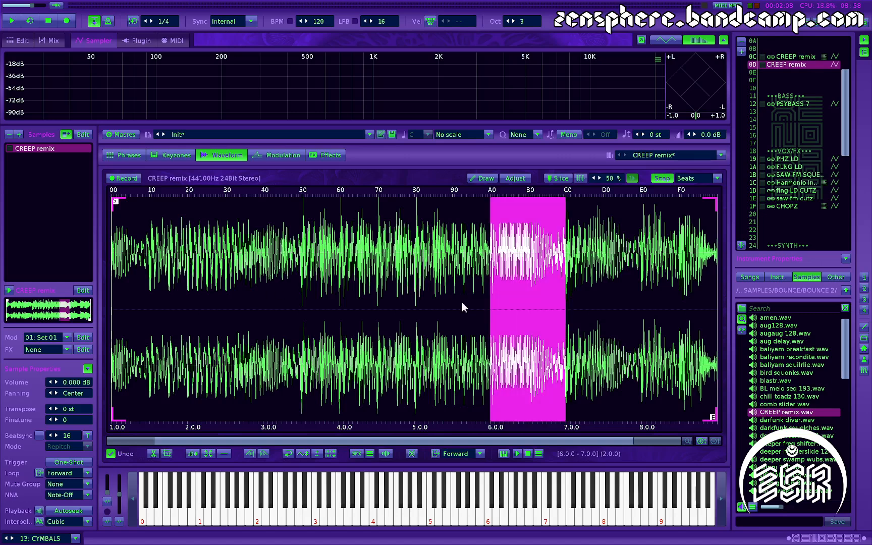
pyautogui.hotkey('ctrl', 'r')
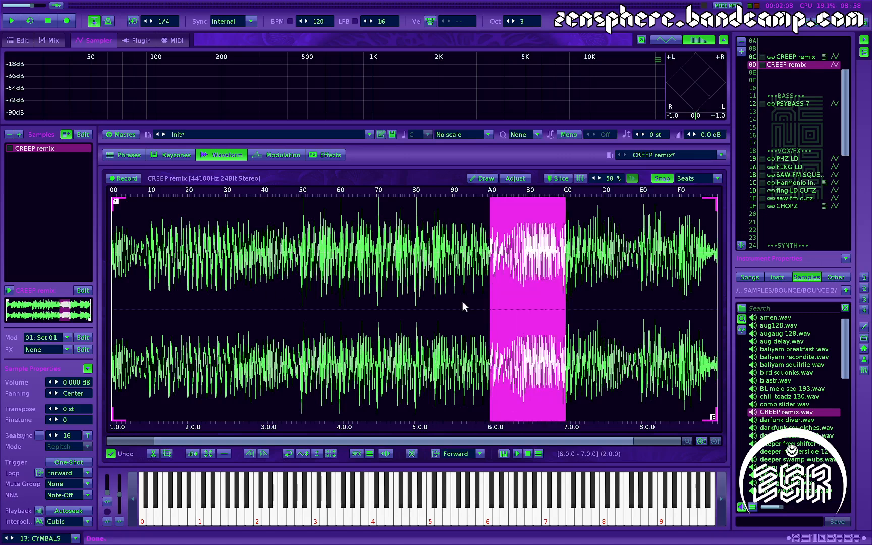
pyautogui.click(439, 299)
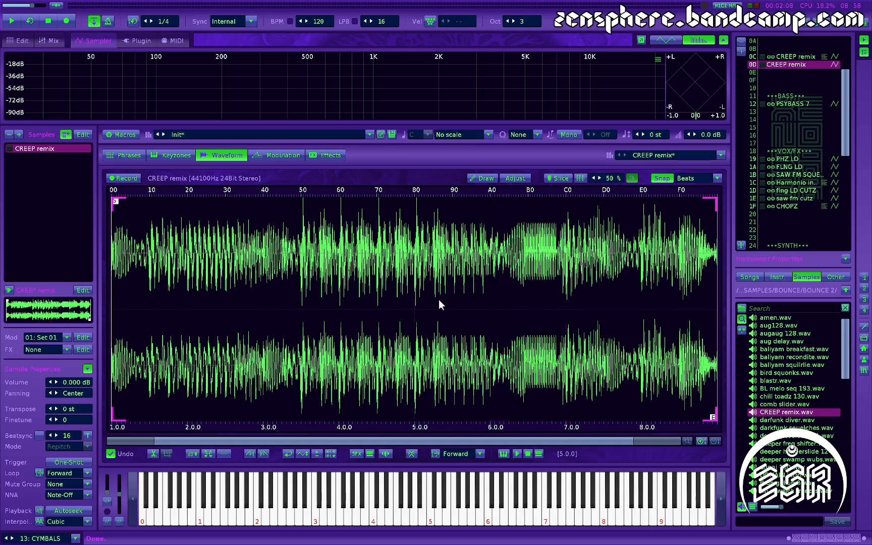
# Step: Set the snapping to 16th, reverse the range from 4.12 to 5.4 and audition the edited sample
pyautogui.click(695, 181)
pyautogui.click(683, 237)
pyautogui.moveTo(397, 285); pyautogui.dragTo(436, 292)
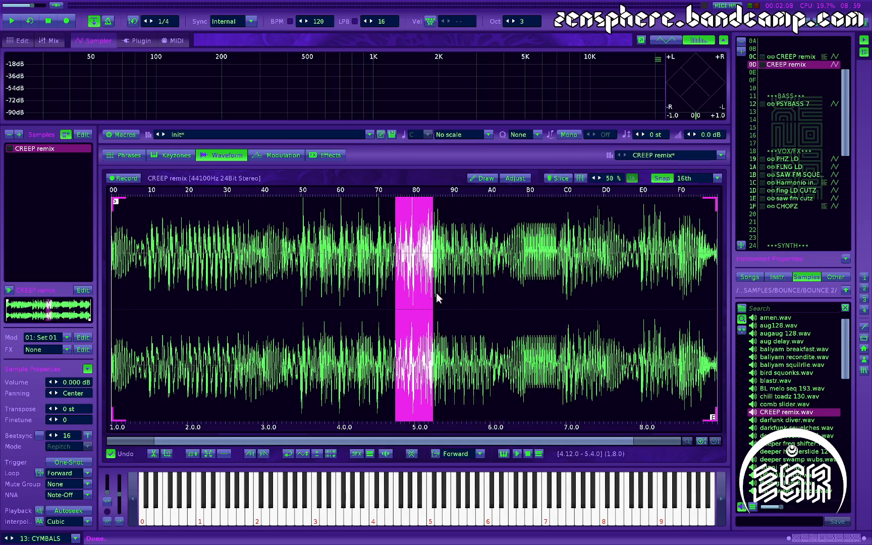
pyautogui.press('q')
pyautogui.click(378, 311)
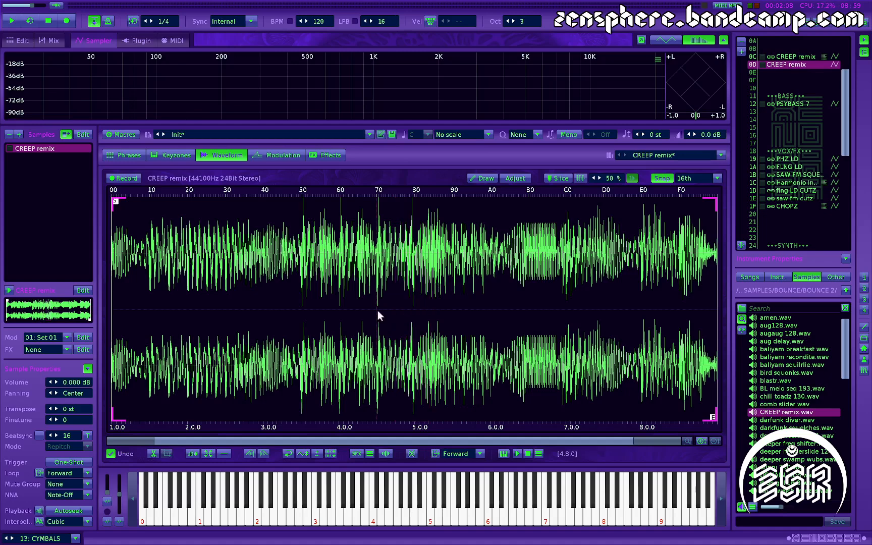
# Step: Render the CLAP, 16 HAT and 8 HAT blocks of patterns 28 to 31 in the drum roll section to a new sample
pyautogui.press('F1')
pyautogui.click(244, 314)
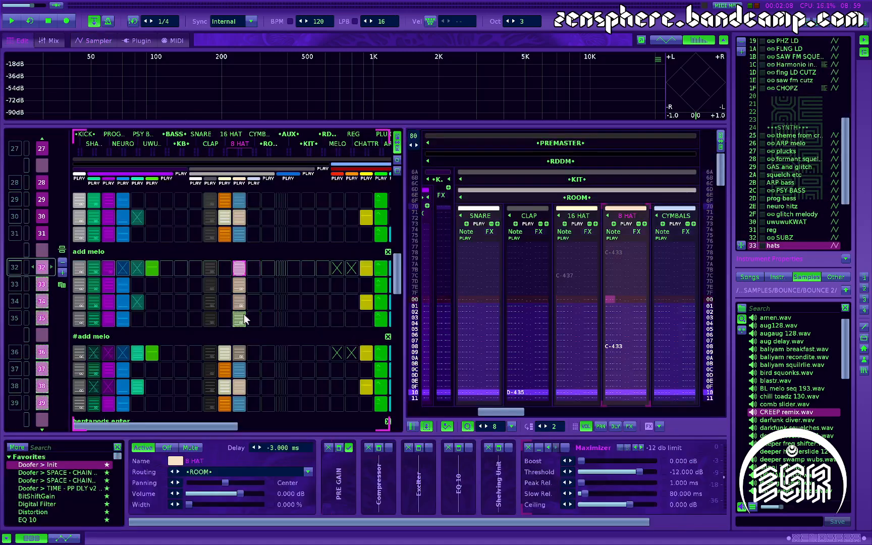
pyautogui.scroll(3, 220, 313)
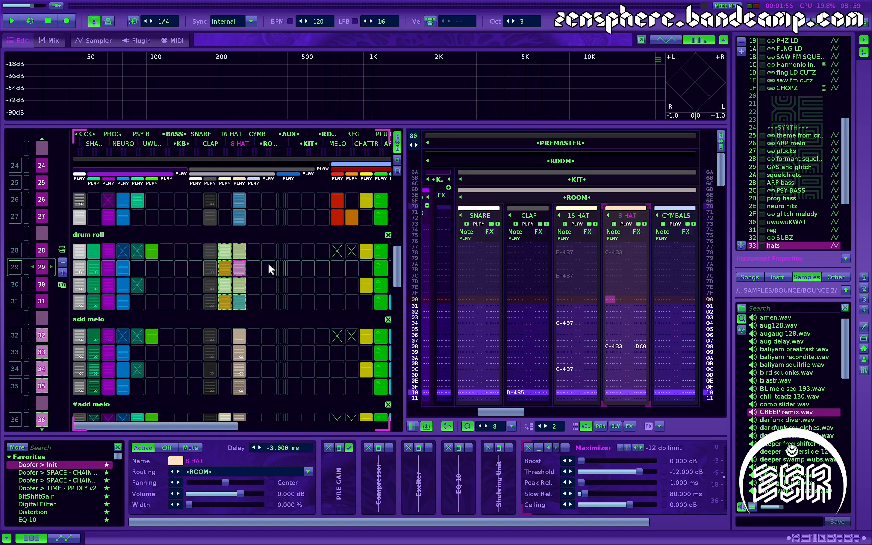
pyautogui.click(181, 269)
pyautogui.moveTo(208, 251); pyautogui.dragTo(243, 302)
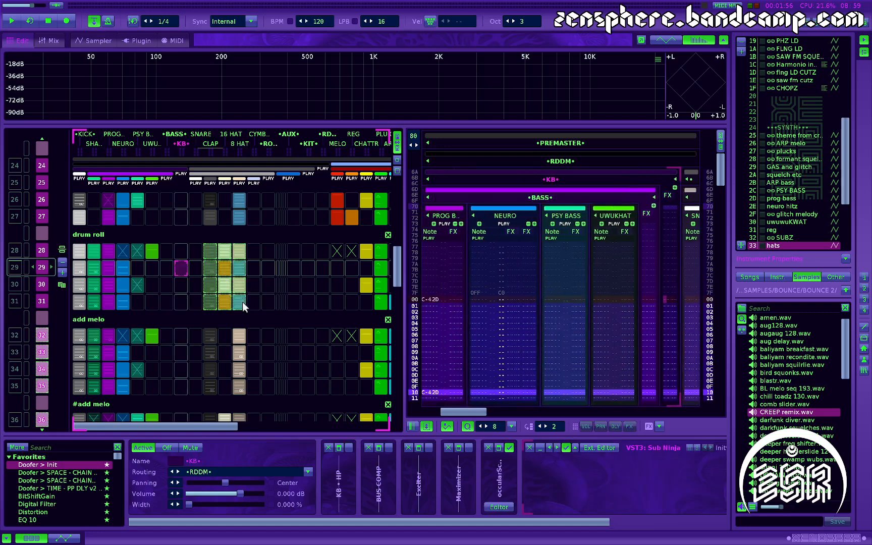
pyautogui.hotkey('ctrl', 'shift', 'r')
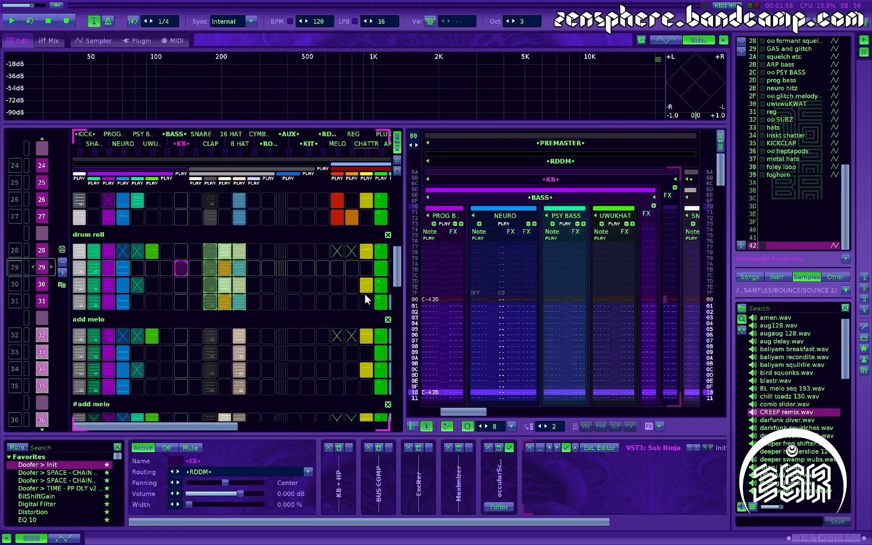
# Step: Open the rendered drum sample, maximize the volume of its entire waveform and audition it
pyautogui.doubleClick(787, 245)
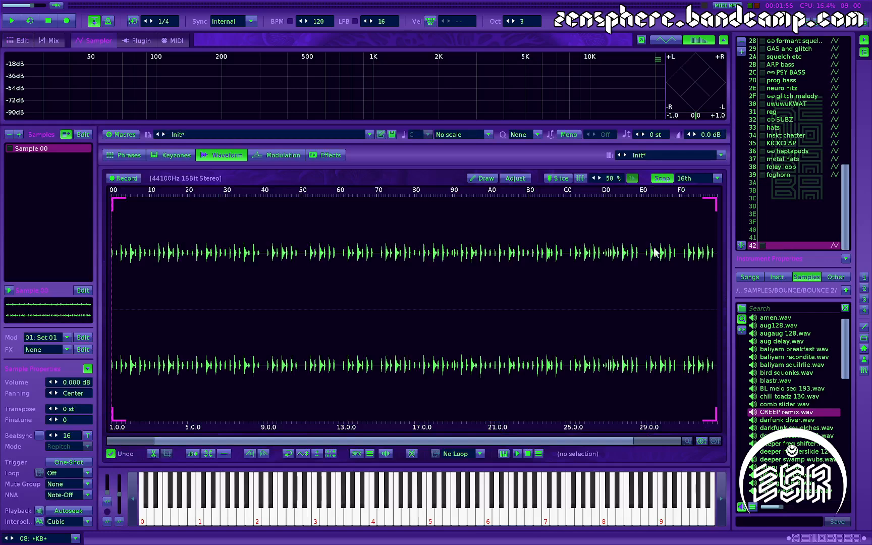
pyautogui.doubleClick(289, 309)
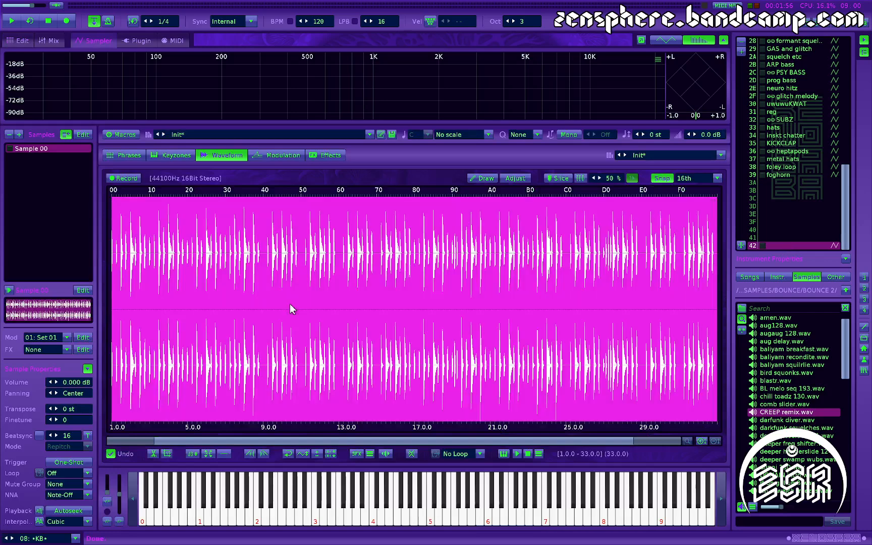
pyautogui.press('q')
# Step: Render lines 00 to 0F of the PROG BASS track to a new sample, inspect its waveform and return to the pattern editor
pyautogui.press('F1')
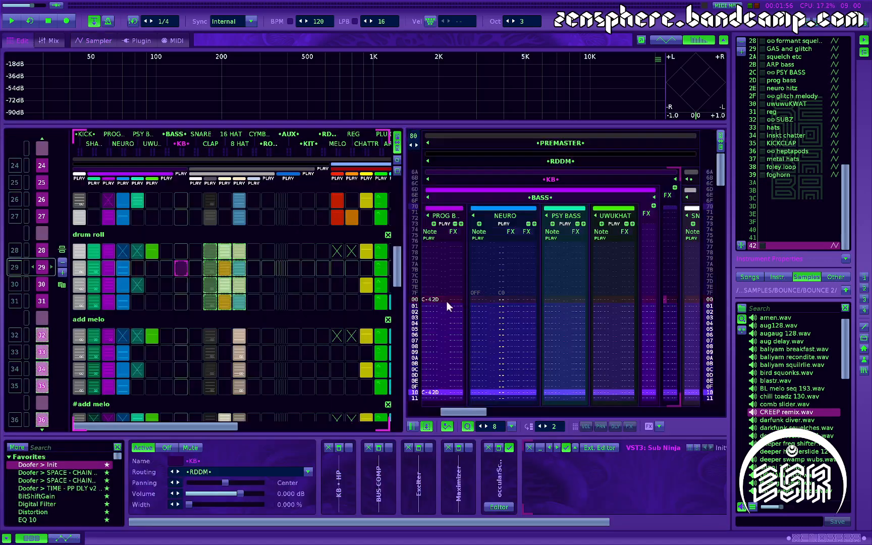
pyautogui.moveTo(442, 385); pyautogui.dragTo(447, 298)
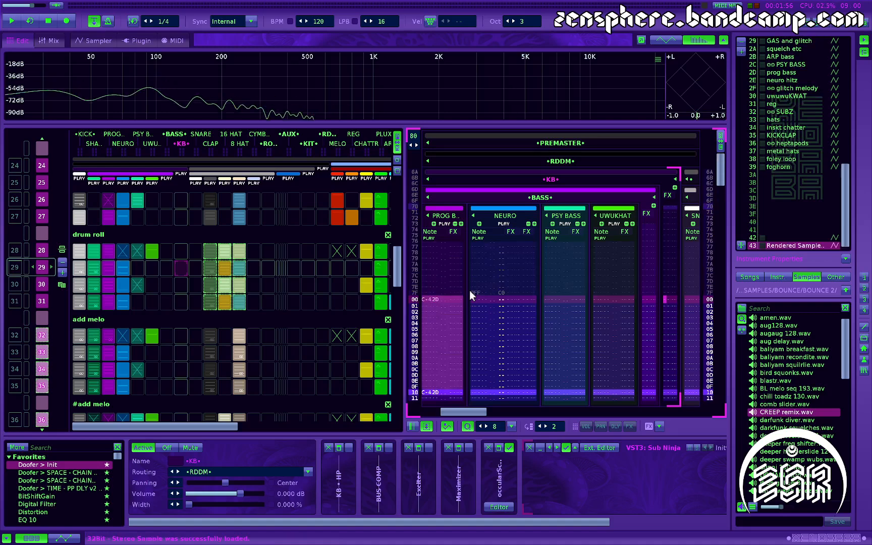
pyautogui.doubleClick(802, 245)
pyautogui.click(283, 296)
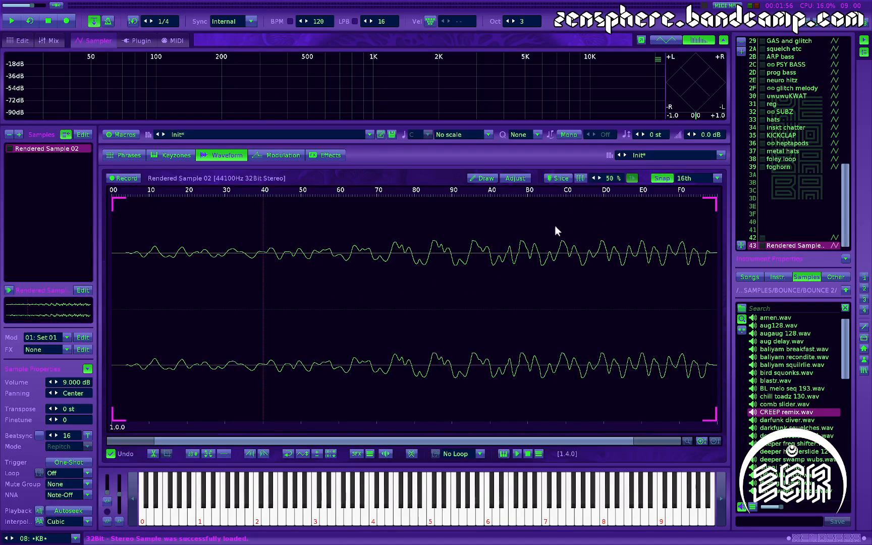
pyautogui.press('F2')
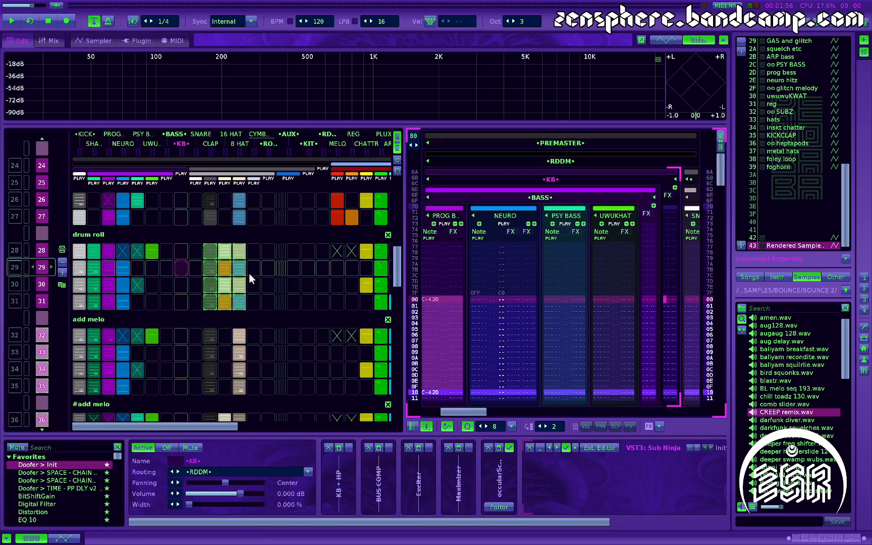
# Step: Reopen the rendered drum sample in instrument 42 and create an effect chain for it
pyautogui.click(442, 329)
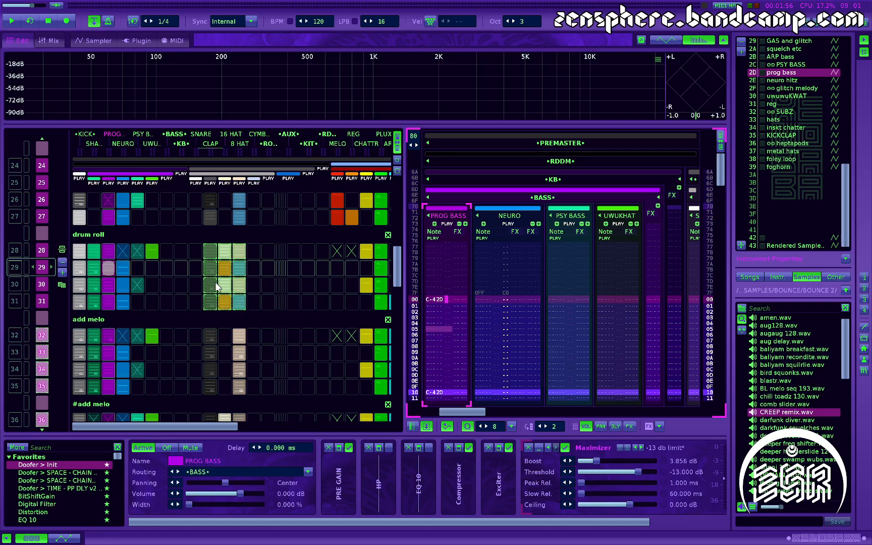
pyautogui.click(798, 246)
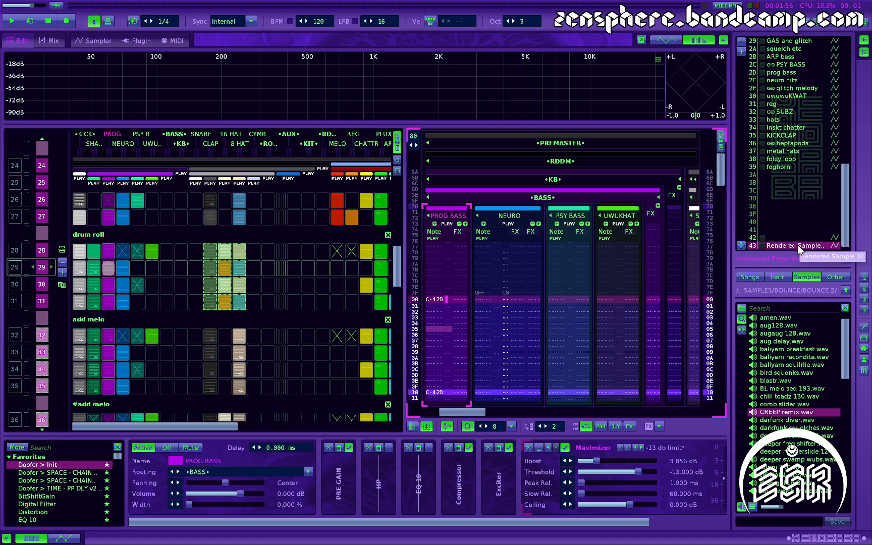
pyautogui.press('F3')
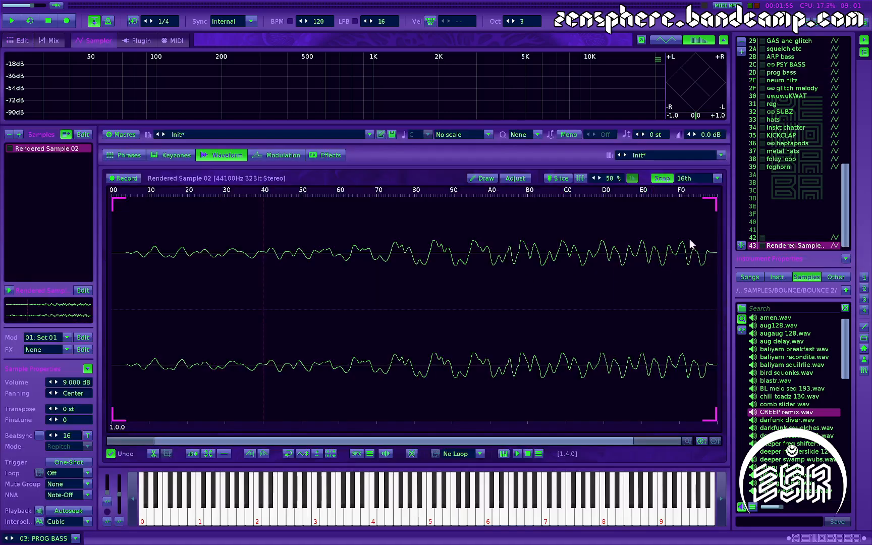
pyautogui.click(784, 236)
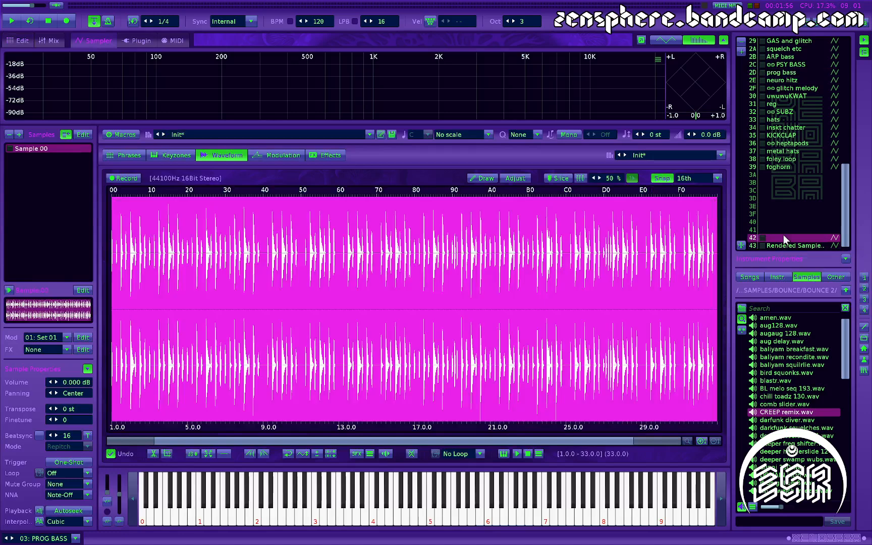
pyautogui.click(329, 156)
pyautogui.click(411, 280)
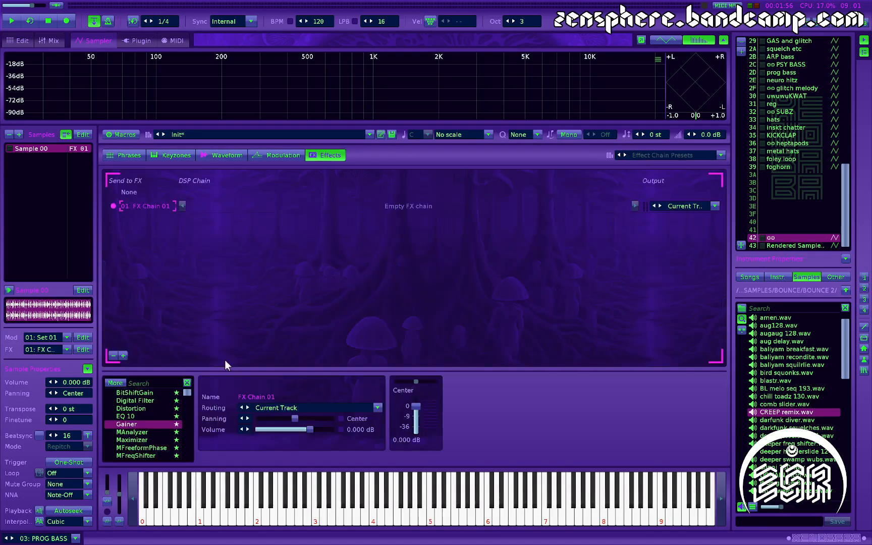
# Step: Add a Doofer device to FX Chain 01 and load its GLITCH - GLITCHBOX v1 preset
pyautogui.scroll(2, 136, 414)
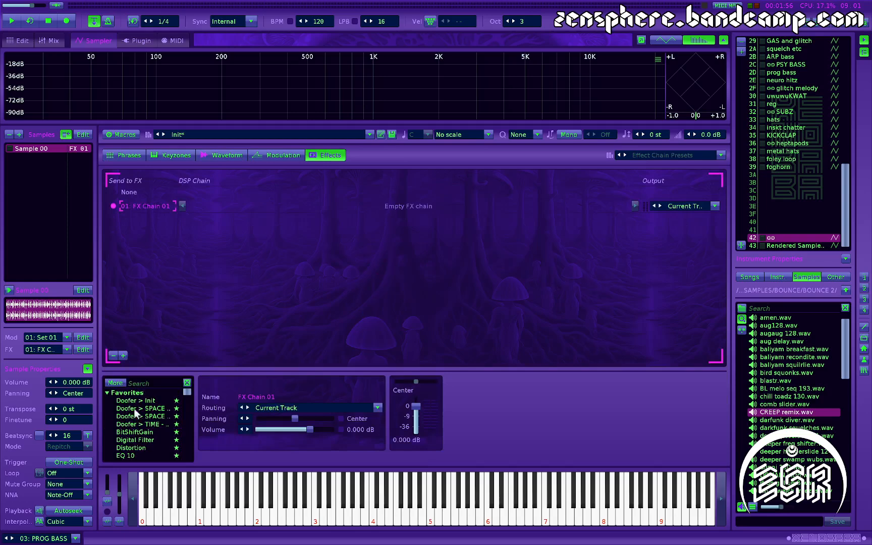
pyautogui.doubleClick(134, 400)
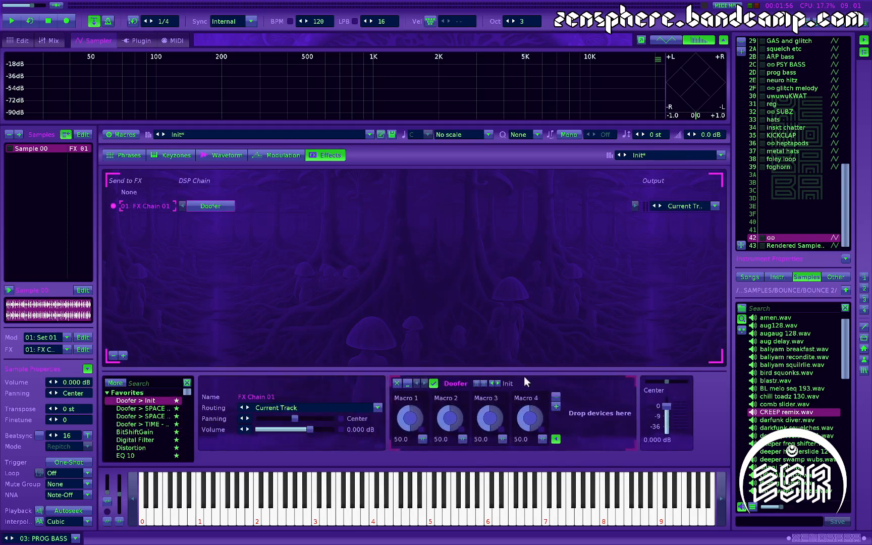
pyautogui.click(509, 383)
pyautogui.scroll(-10, 552, 390)
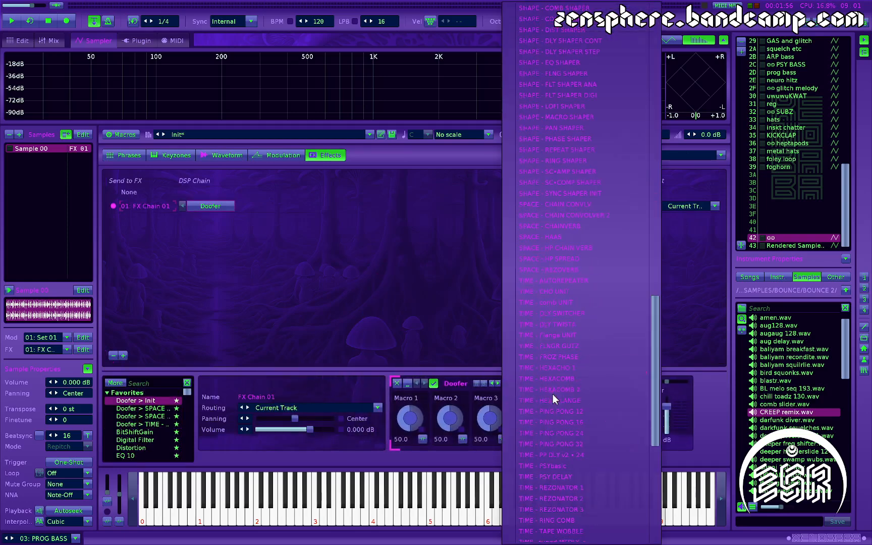
pyautogui.scroll(-10, 553, 394)
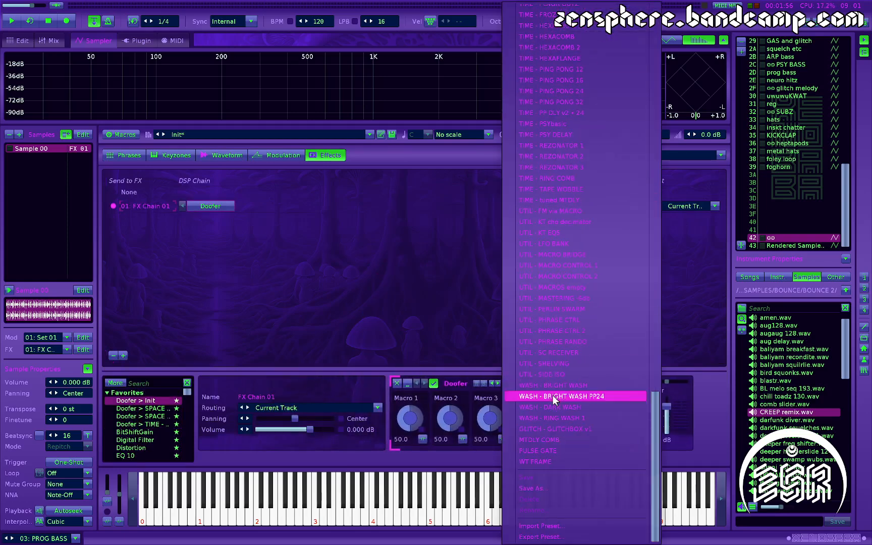
pyautogui.click(580, 428)
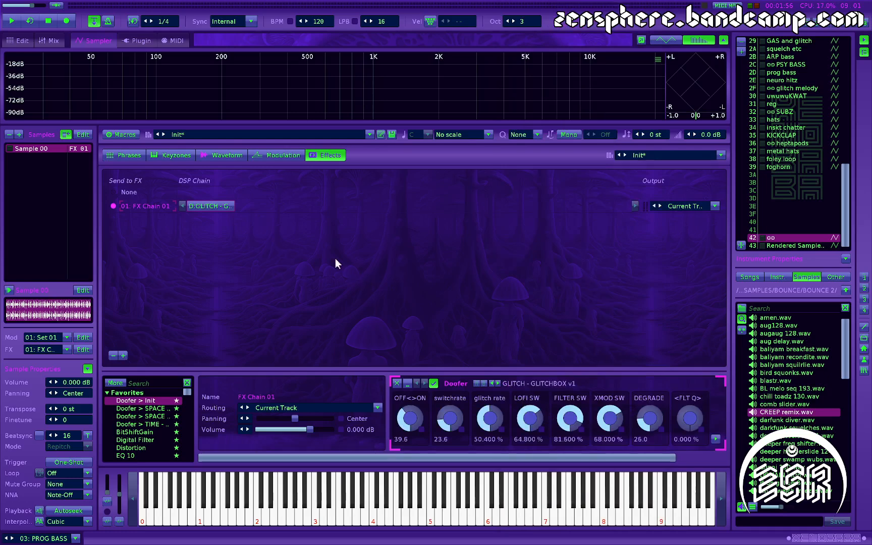
# Step: Audition the glitched drums and set OFF<>ON to 44.0, LOFI SW to 41.2 %, FILTER SW to 33.6 %, XMOD SW to 4.4 % and DEGRADE to 27.2
pyautogui.press('q')
pyautogui.moveTo(410, 418)
pyautogui.mouseDown()
pyautogui.moveTo(410, 394)
pyautogui.moveTo(412, 420)
pyautogui.mouseUp()
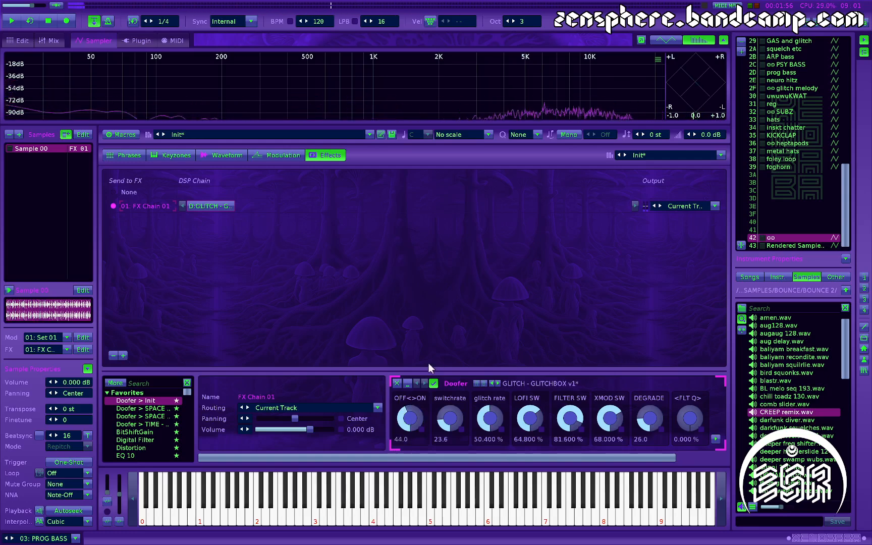
pyautogui.moveTo(530, 418); pyautogui.dragTo(650, 423)
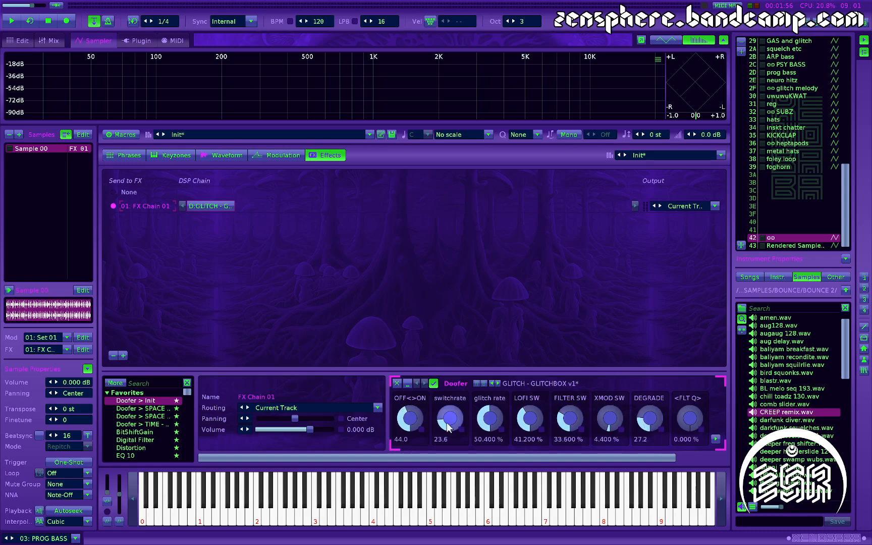
# Step: While auditioning the drums, set OFF<>ON to 45.6, glitch rate to 74.8 %, LOFI SW to 62.8 % and DEGRADE to 52.0
pyautogui.press('q')
pyautogui.moveTo(412, 421); pyautogui.dragTo(412, 397)
pyautogui.moveTo(493, 424); pyautogui.dragTo(411, 420)
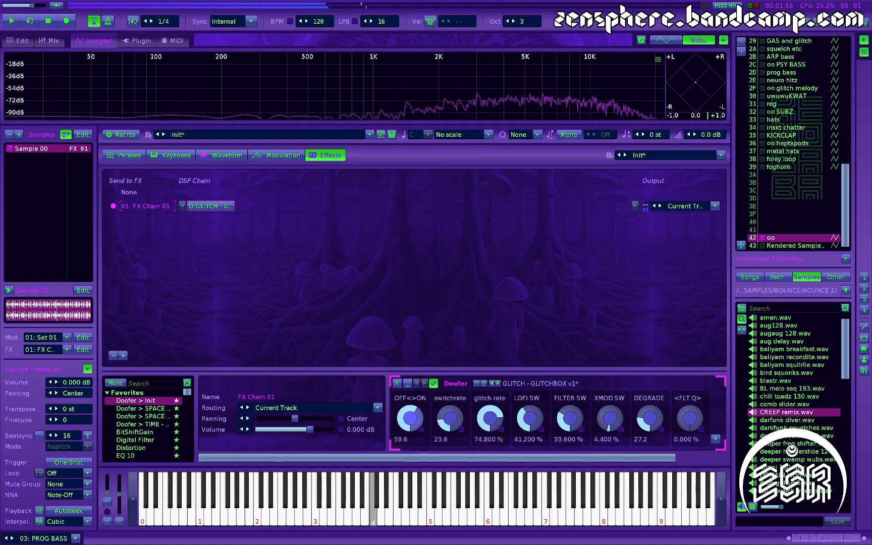
pyautogui.moveTo(411, 418); pyautogui.dragTo(416, 417)
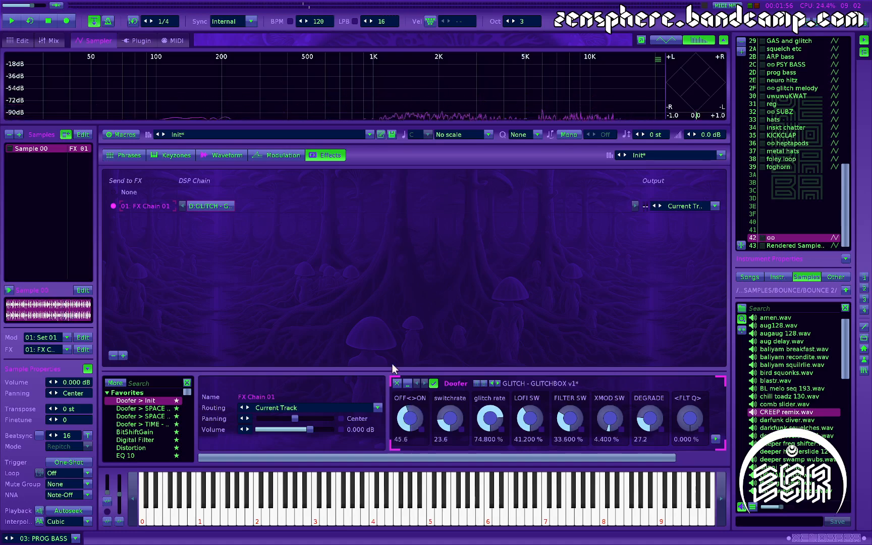
pyautogui.moveTo(530, 419)
pyautogui.mouseDown()
pyautogui.moveTo(530, 411)
pyautogui.moveTo(528, 419)
pyautogui.mouseUp()
pyautogui.moveTo(650, 418); pyautogui.dragTo(650, 407)
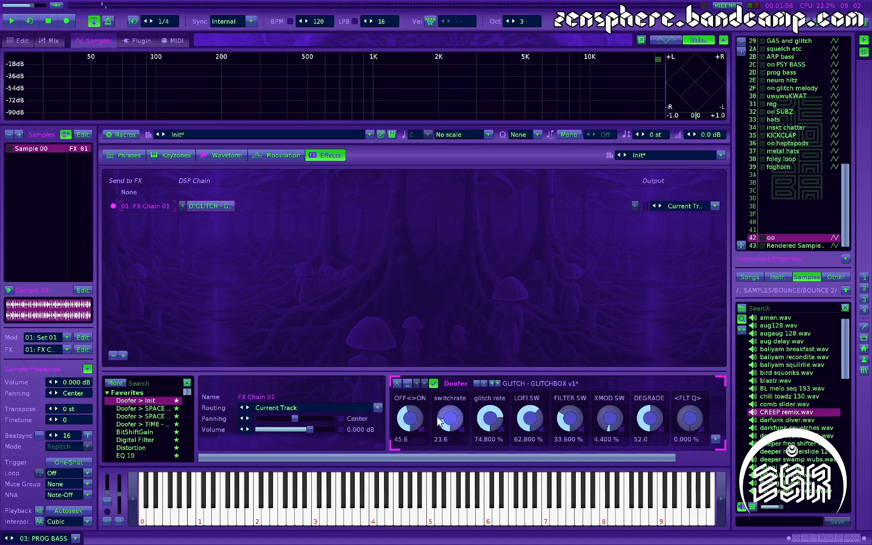
# Step: Set the glitch rate to 68.4 %, XMOD SW to 62.4 %, OFF<>ON to 55.2 and DEGRADE to 42.0 while listening
pyautogui.moveTo(410, 418); pyautogui.dragTo(410, 414)
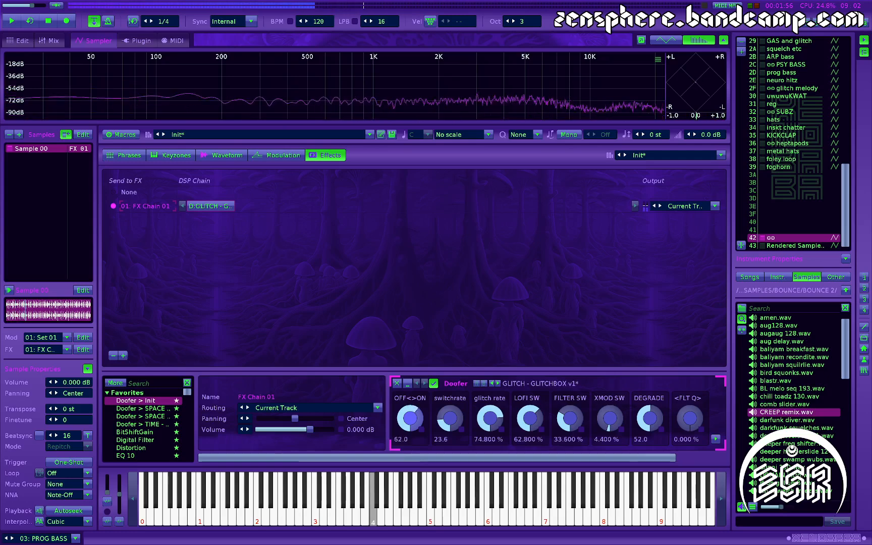
pyautogui.moveTo(489, 418); pyautogui.dragTo(490, 421)
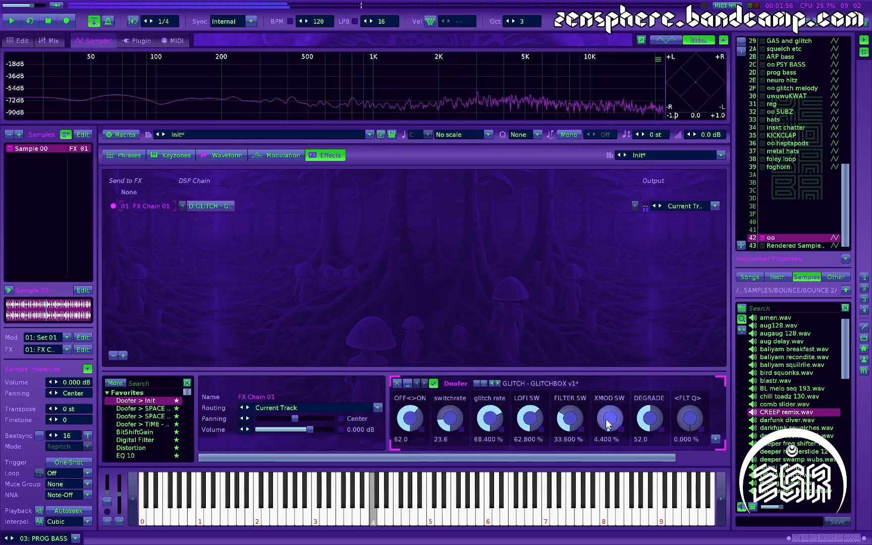
pyautogui.moveTo(609, 423); pyautogui.dragTo(609, 411)
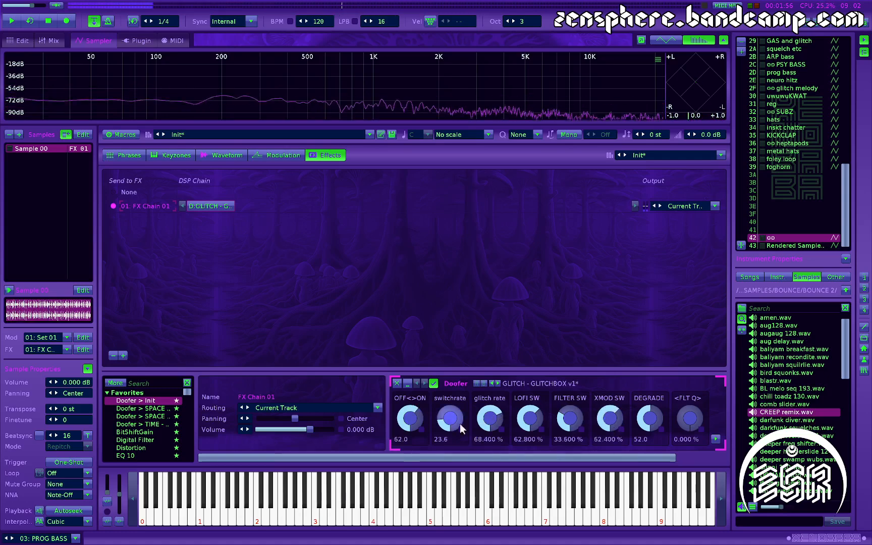
pyautogui.moveTo(410, 418); pyautogui.dragTo(410, 424)
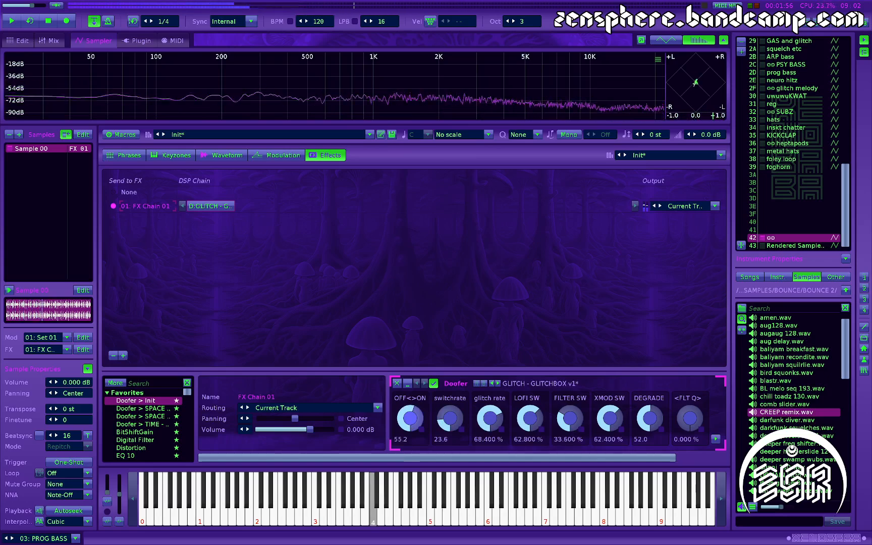
pyautogui.moveTo(650, 418)
pyautogui.mouseDown()
pyautogui.moveTo(651, 430)
pyautogui.moveTo(650, 420)
pyautogui.mouseUp()
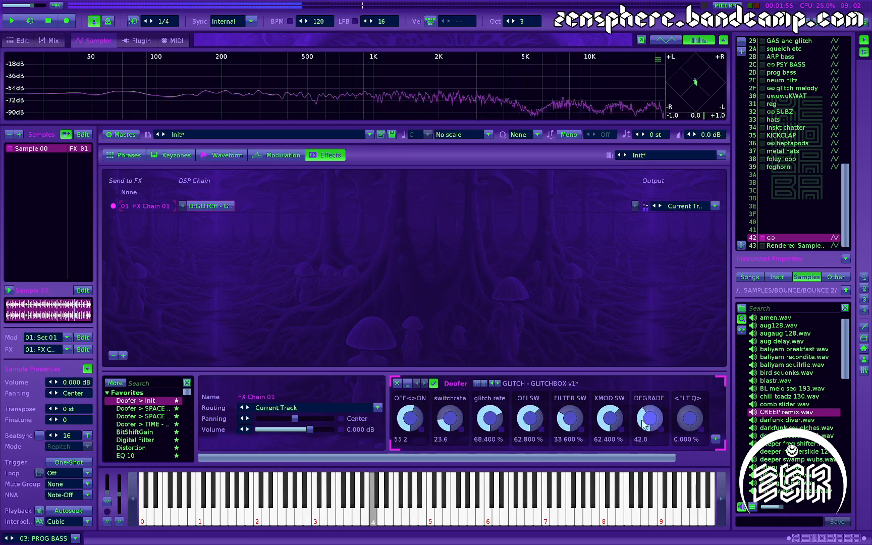
# Step: Set the Glitchbox's OFF<>ON to 34.8, glitch rate to 77.6 % and switchrate to 32.4
pyautogui.moveTo(410, 418); pyautogui.dragTo(410, 429)
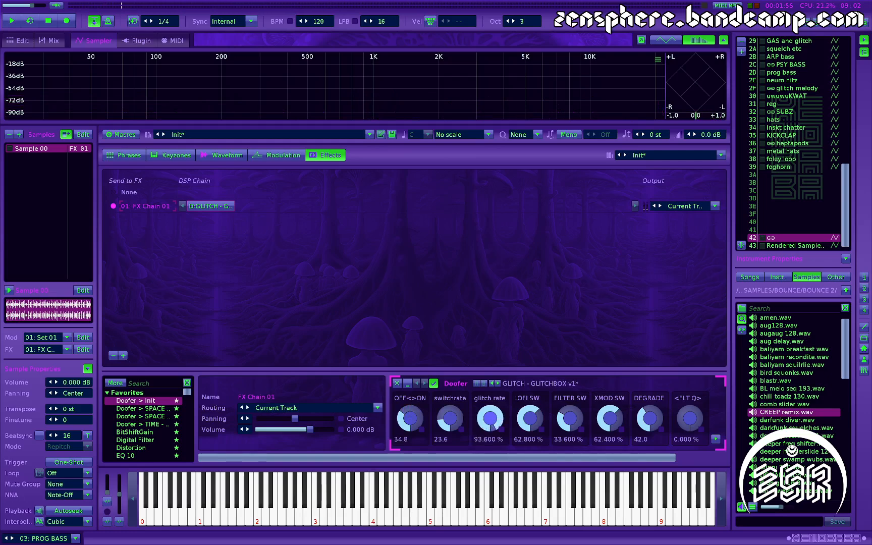
pyautogui.moveTo(490, 418); pyautogui.dragTo(490, 422)
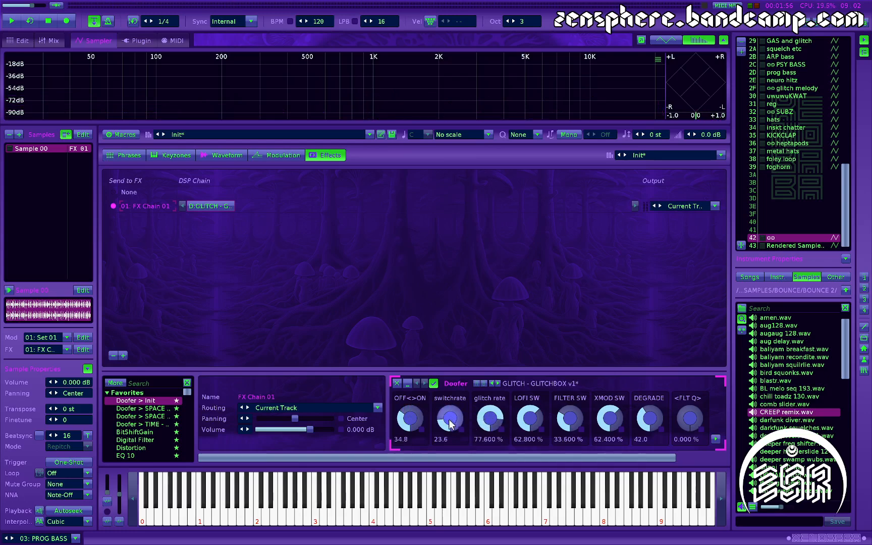
pyautogui.moveTo(450, 419)
pyautogui.mouseDown()
pyautogui.moveTo(449, 411)
pyautogui.moveTo(450, 426)
pyautogui.mouseUp()
pyautogui.moveTo(450, 418); pyautogui.dragTo(450, 411)
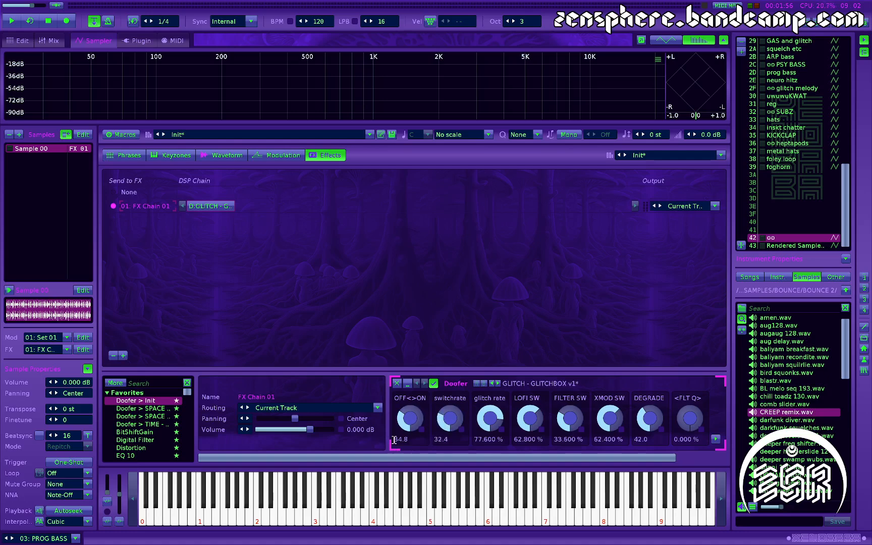
# Step: Set <FLT Q> to 33.6 %, FILTER SW to 59.2 % and DEGRADE to 50.4, audition the drums and set OFF<>ON to 39.2
pyautogui.moveTo(689, 418); pyautogui.dragTo(690, 399)
pyautogui.moveTo(570, 418); pyautogui.dragTo(570, 408)
pyautogui.moveTo(649, 418); pyautogui.dragTo(649, 411)
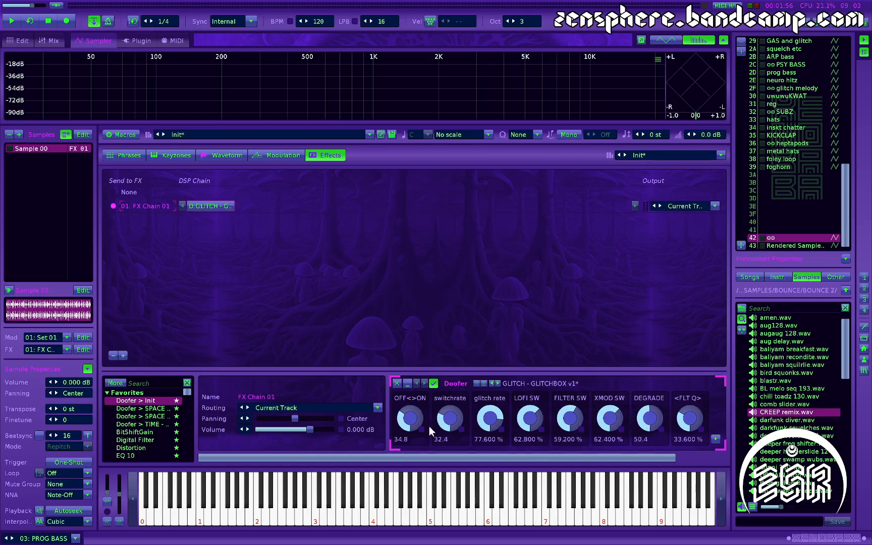
pyautogui.press('q')
pyautogui.moveTo(410, 418)
pyautogui.mouseDown()
pyautogui.moveTo(410, 405)
pyautogui.moveTo(410, 417)
pyautogui.moveTo(399, 405)
pyautogui.mouseUp()
# Step: Expand the Glitchbox Doofer, examine the chain of devices inside it, collapse it and return to the pattern editor
pyautogui.hscroll(1, 618, 445)
pyautogui.click(660, 440)
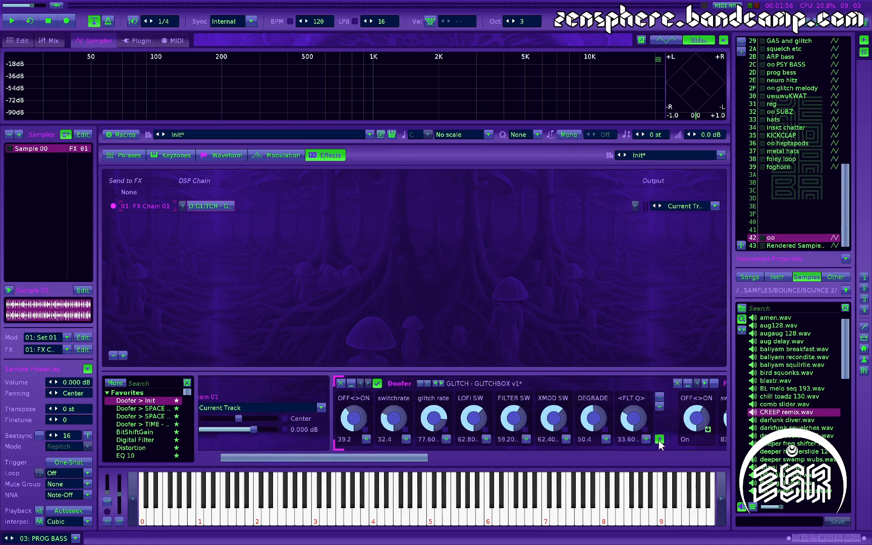
pyautogui.hscroll(3, 648, 438)
pyautogui.hscroll(9, 647, 438)
pyautogui.hscroll(-11, 647, 439)
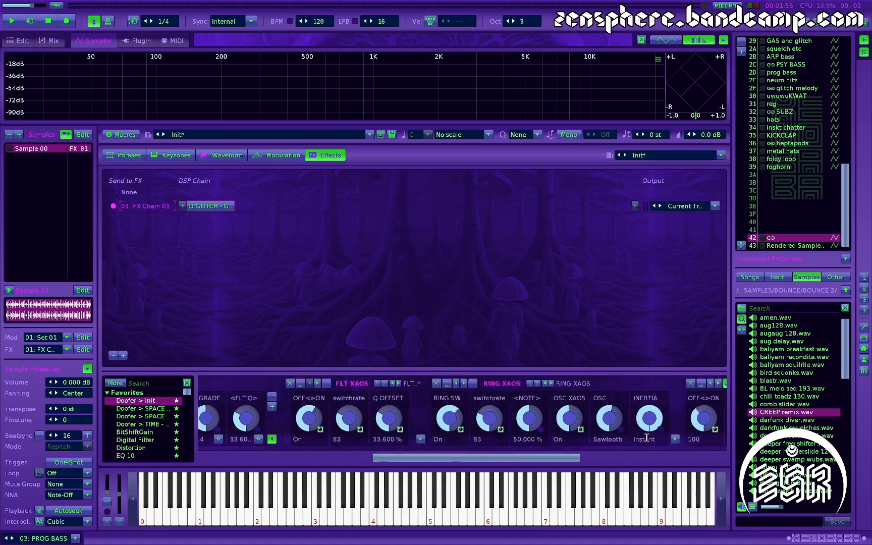
pyautogui.hscroll(-2, 647, 438)
pyautogui.click(618, 439)
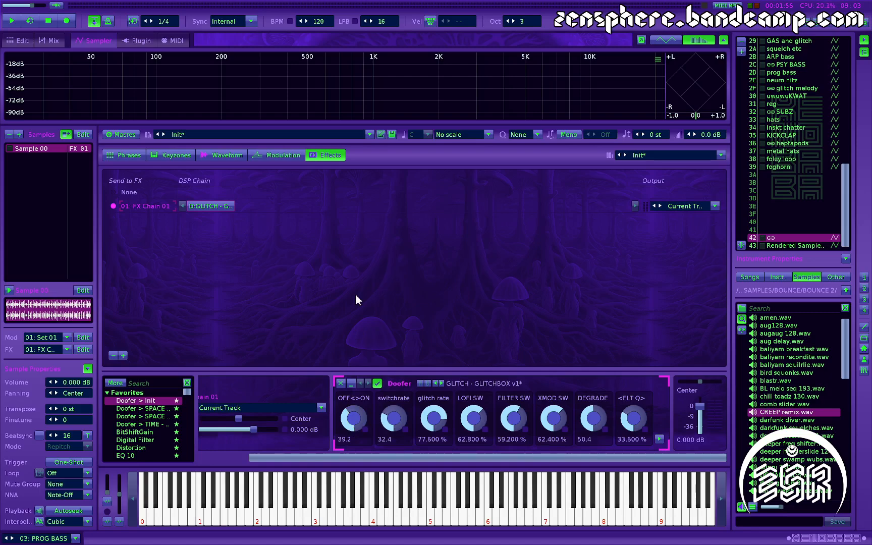
pyautogui.press('F2')
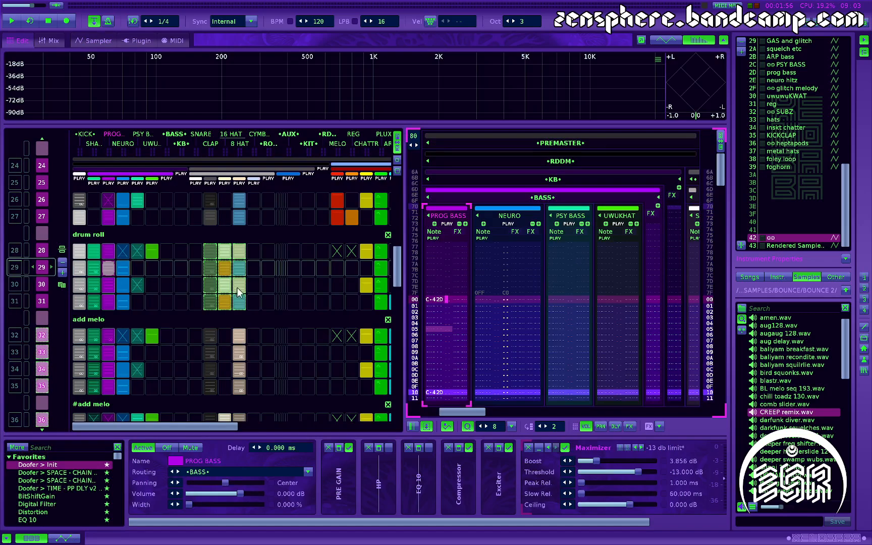